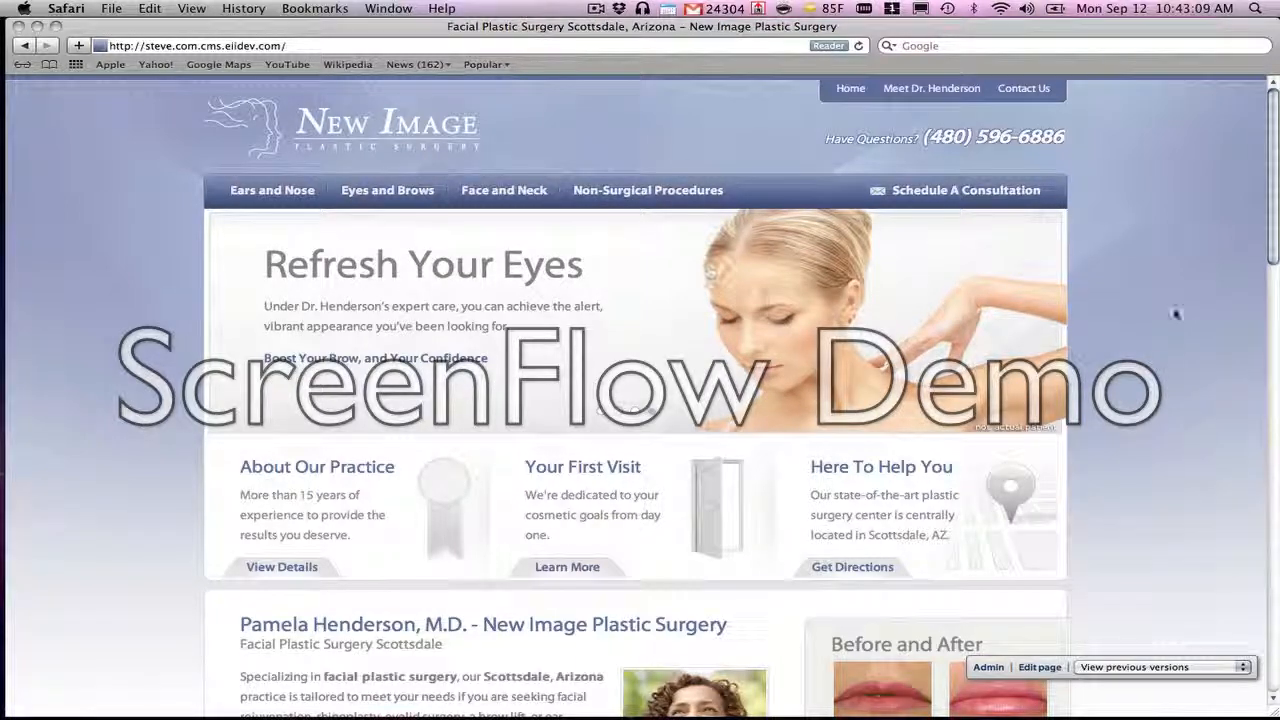
Step: Open the site's admin area from the home page and show its list of pages
scroll(1160, 397, "down", 10)
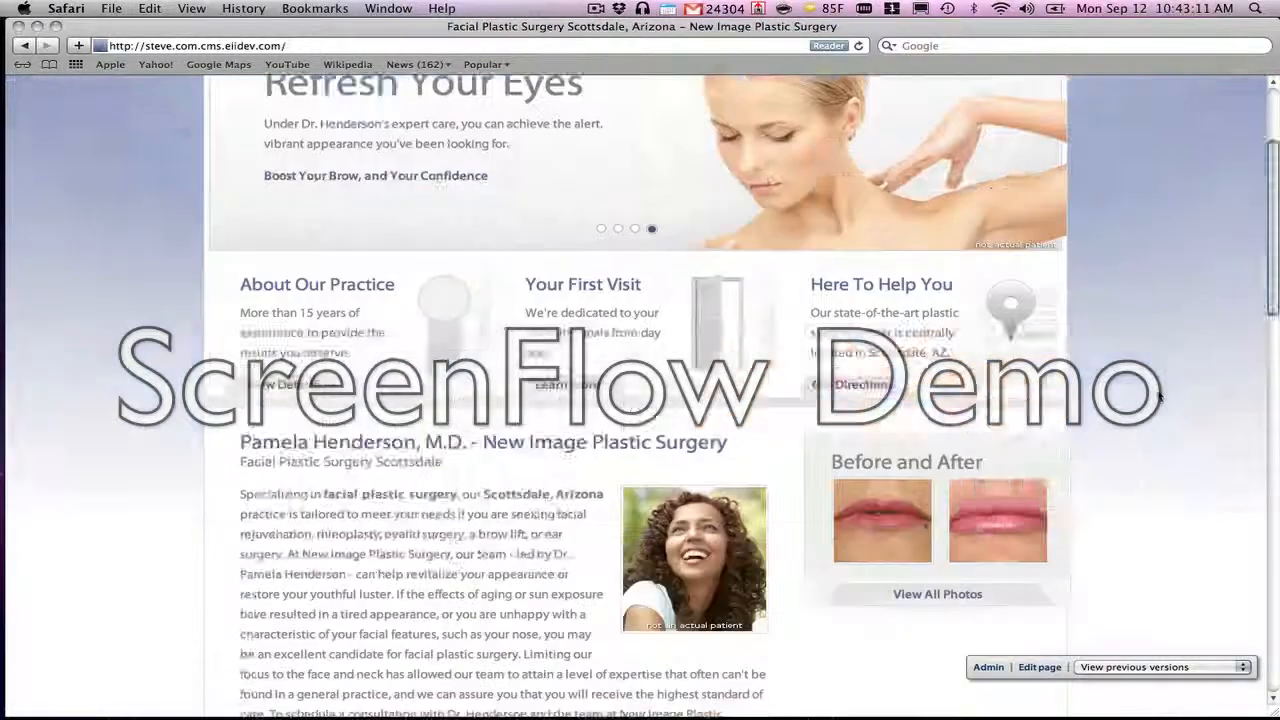
scroll(1113, 537, "up", 5)
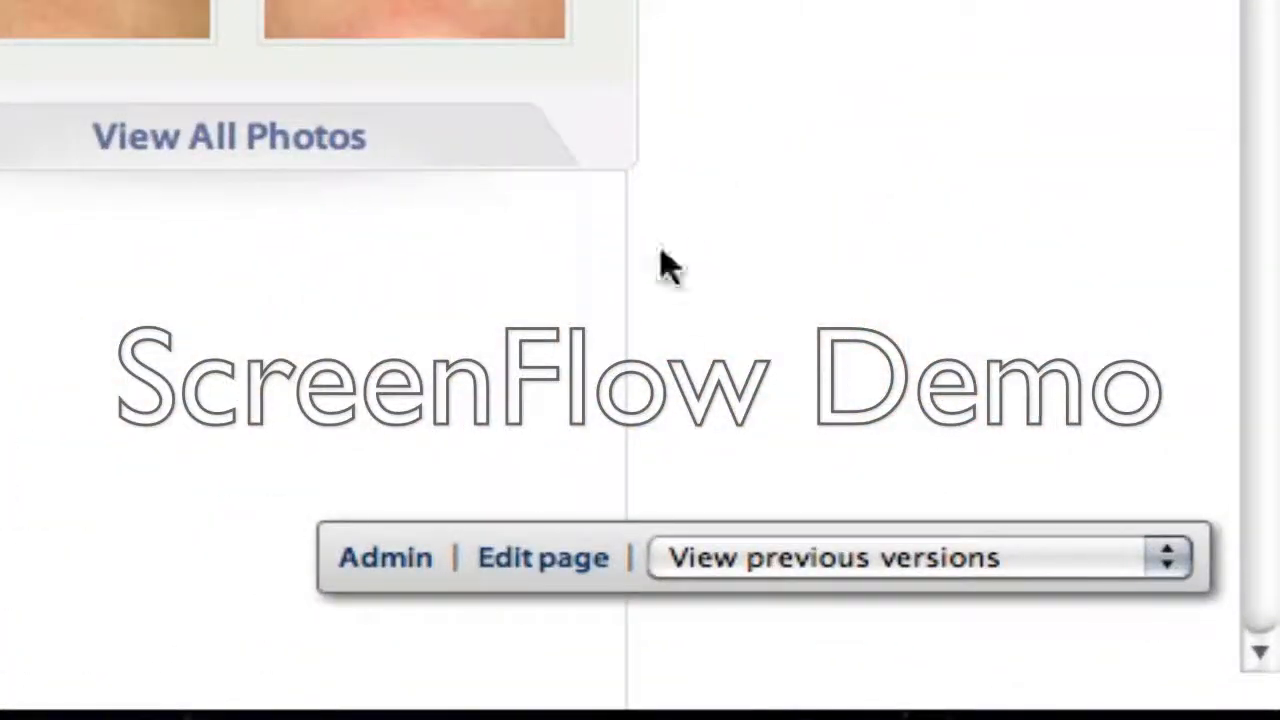
left_click(372, 557)
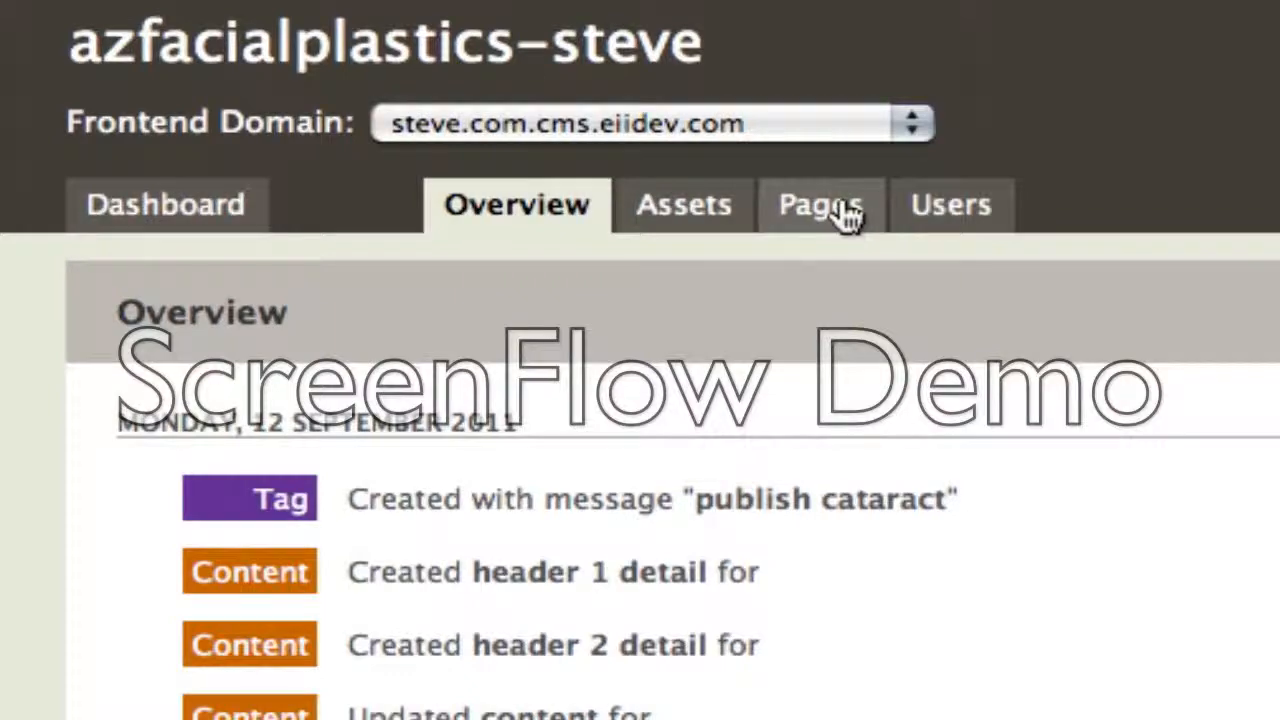
left_click(848, 214)
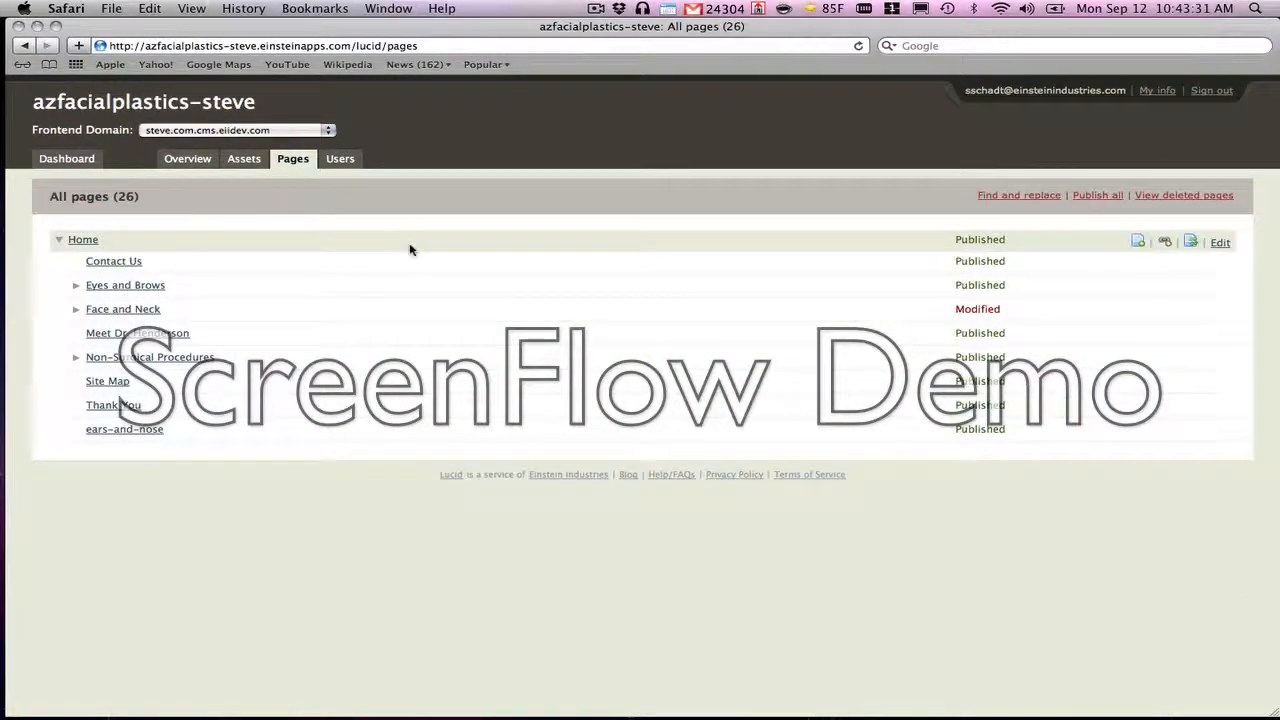
Step: Start a new child page under Non-Surgical Procedures with both its path and its name set to "Cataracts"
left_click(76, 357)
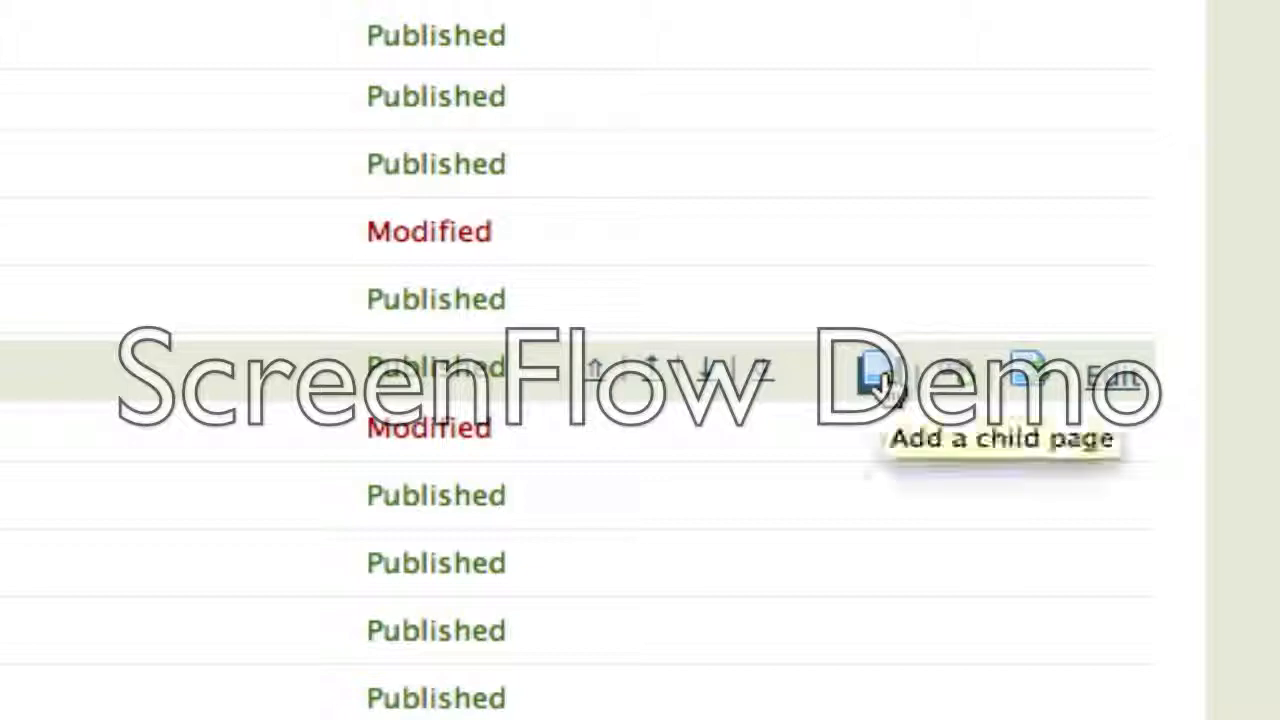
left_click(876, 378)
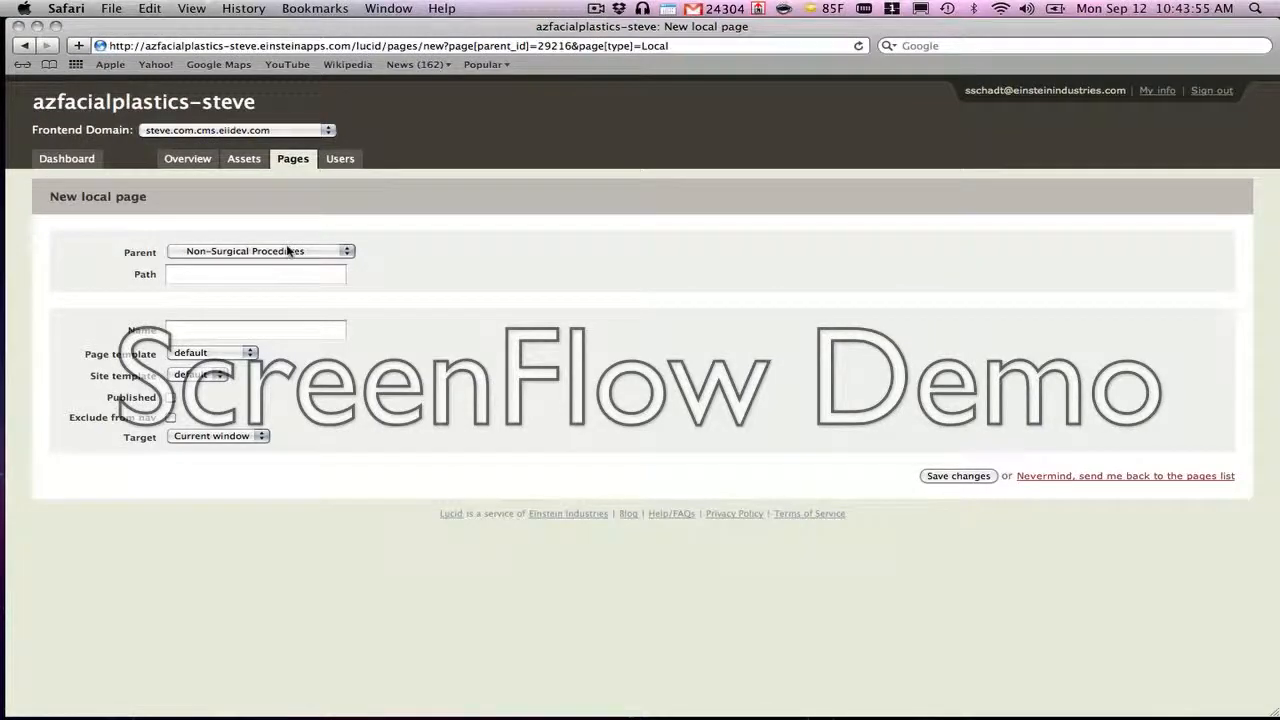
left_click(288, 251)
left_click(267, 256)
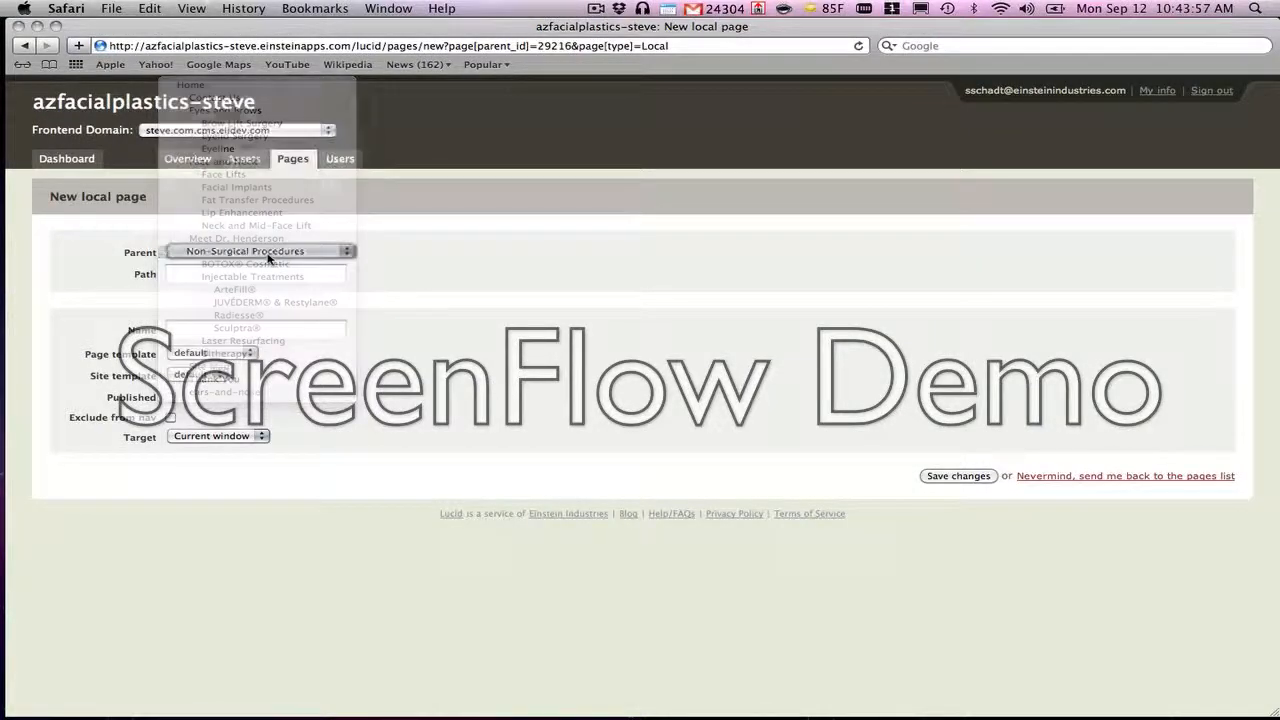
left_click(195, 277)
type("Cataracts")
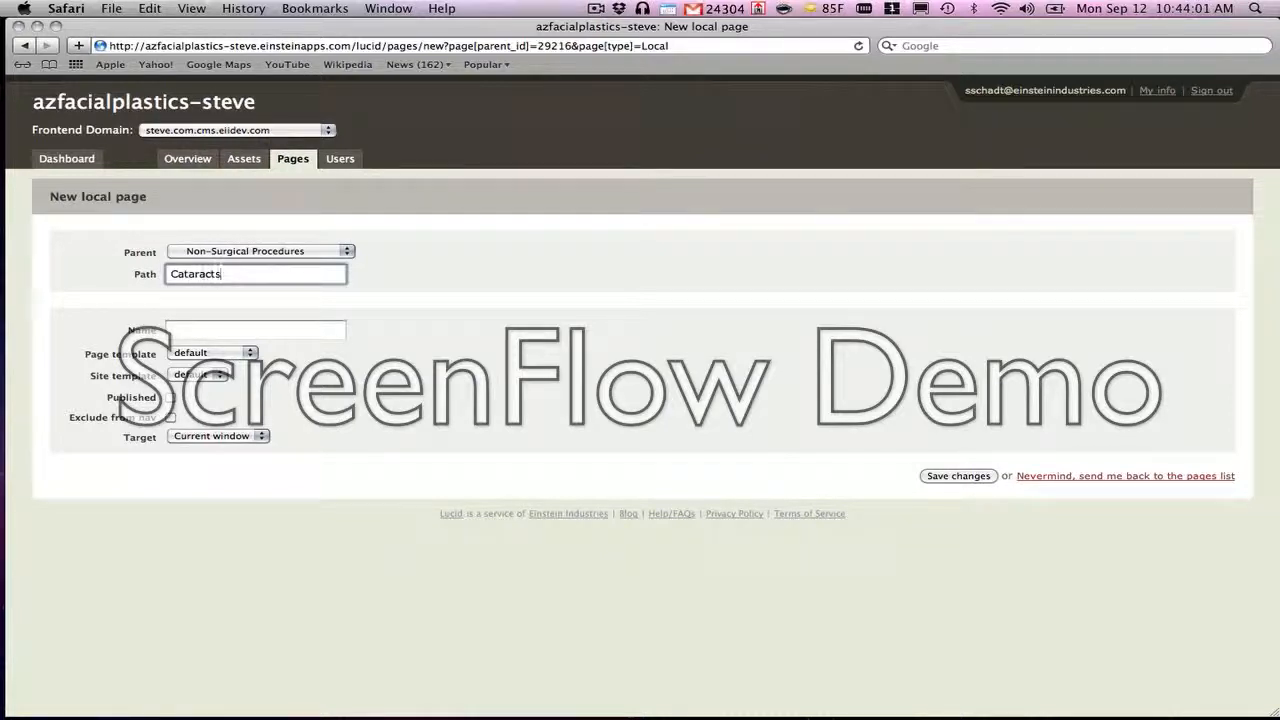
key("Tab")
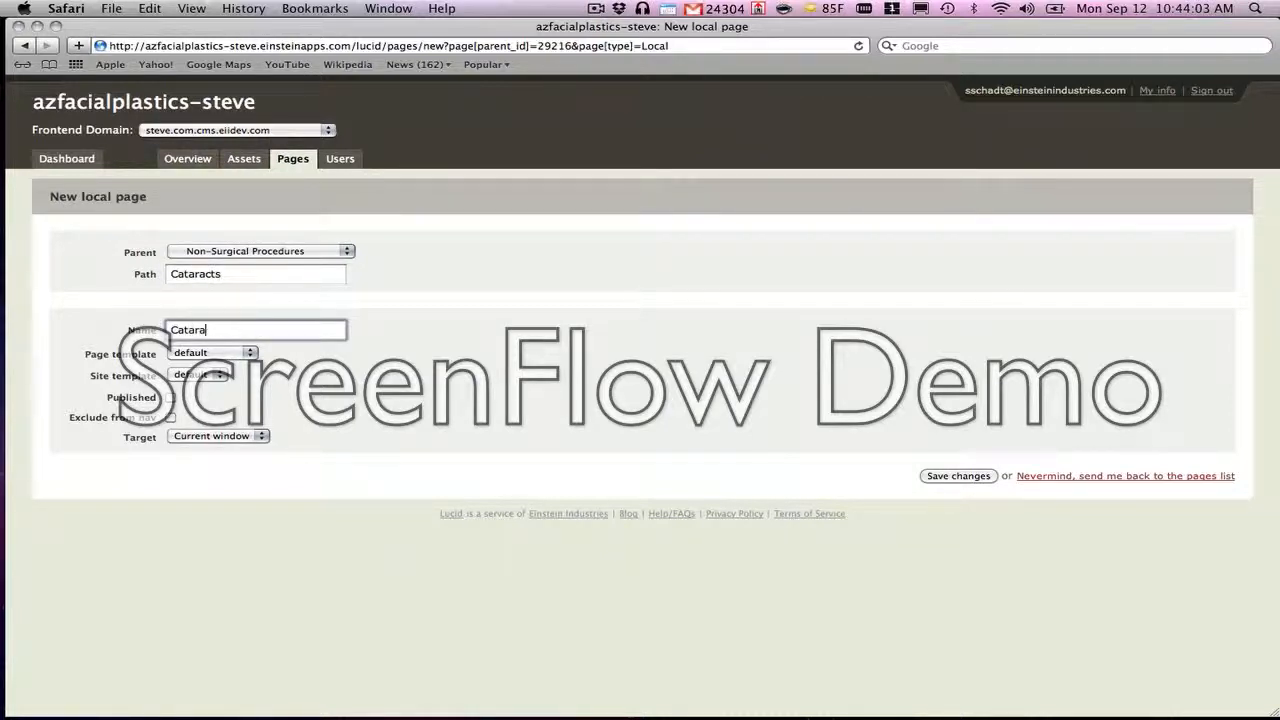
type("Cataracts")
Step: Keep the default page template, mark the new page as published, and save it
left_click(211, 353)
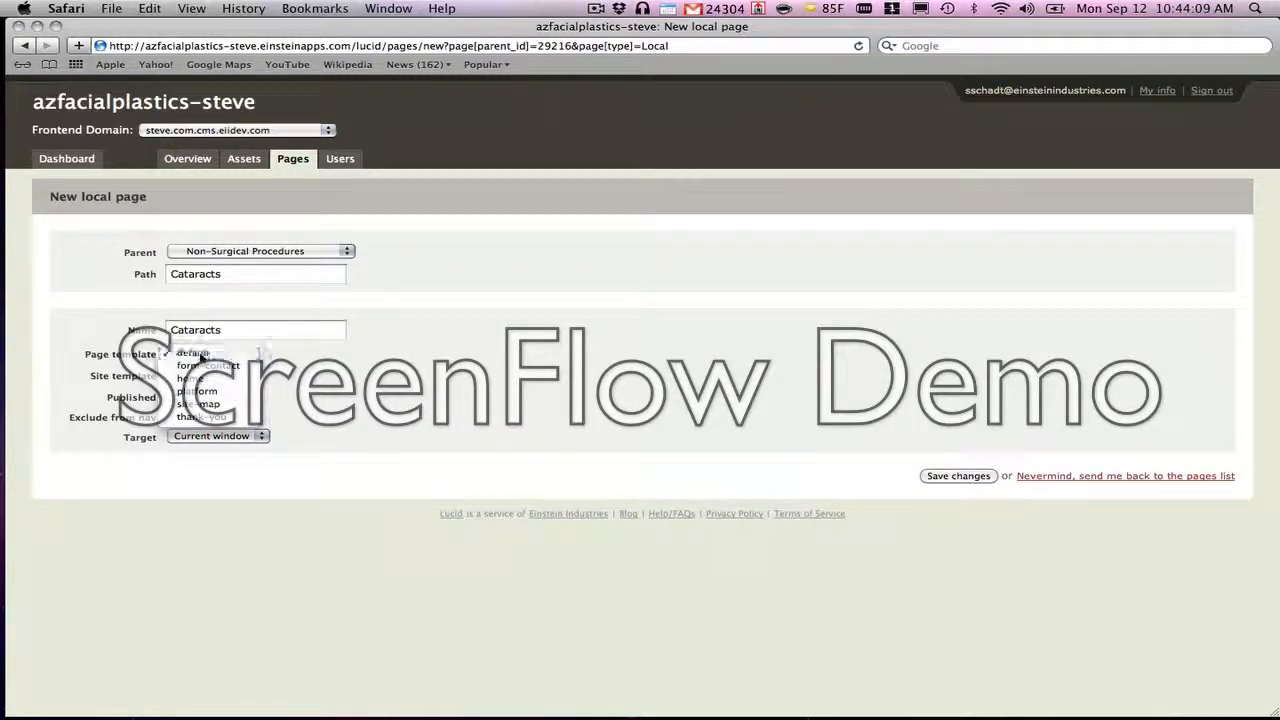
left_click(200, 355)
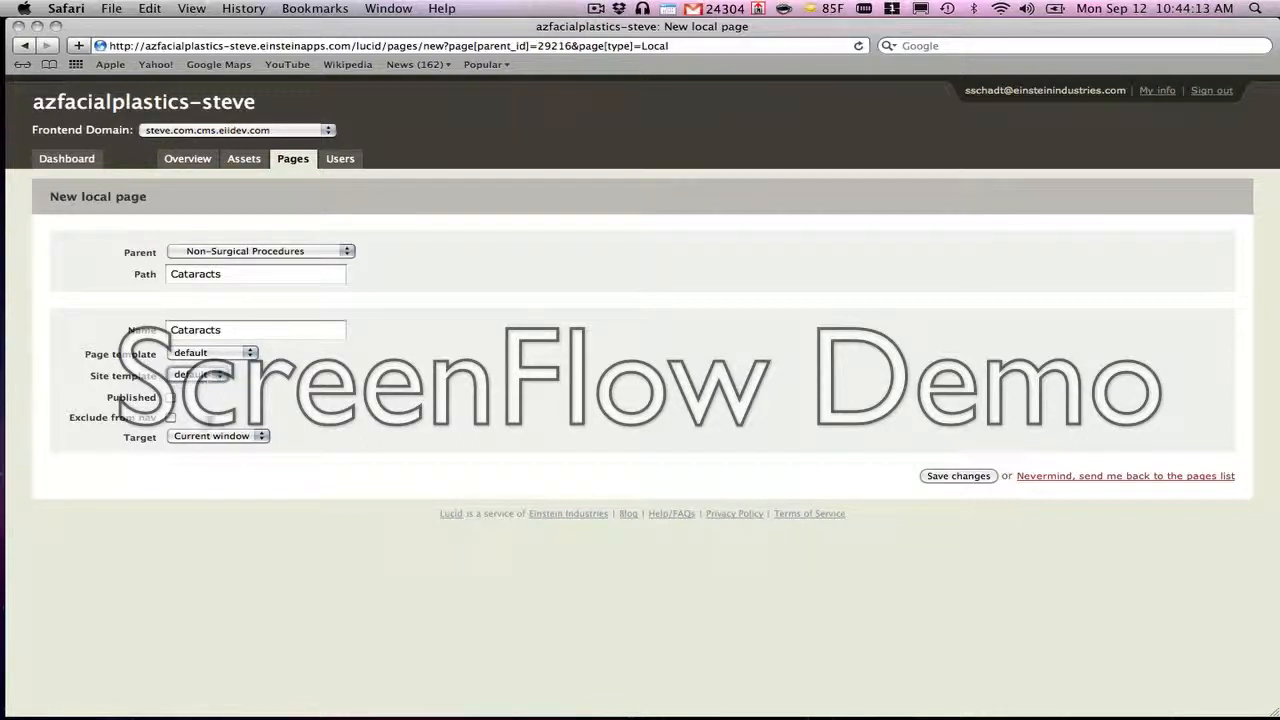
left_click(171, 397)
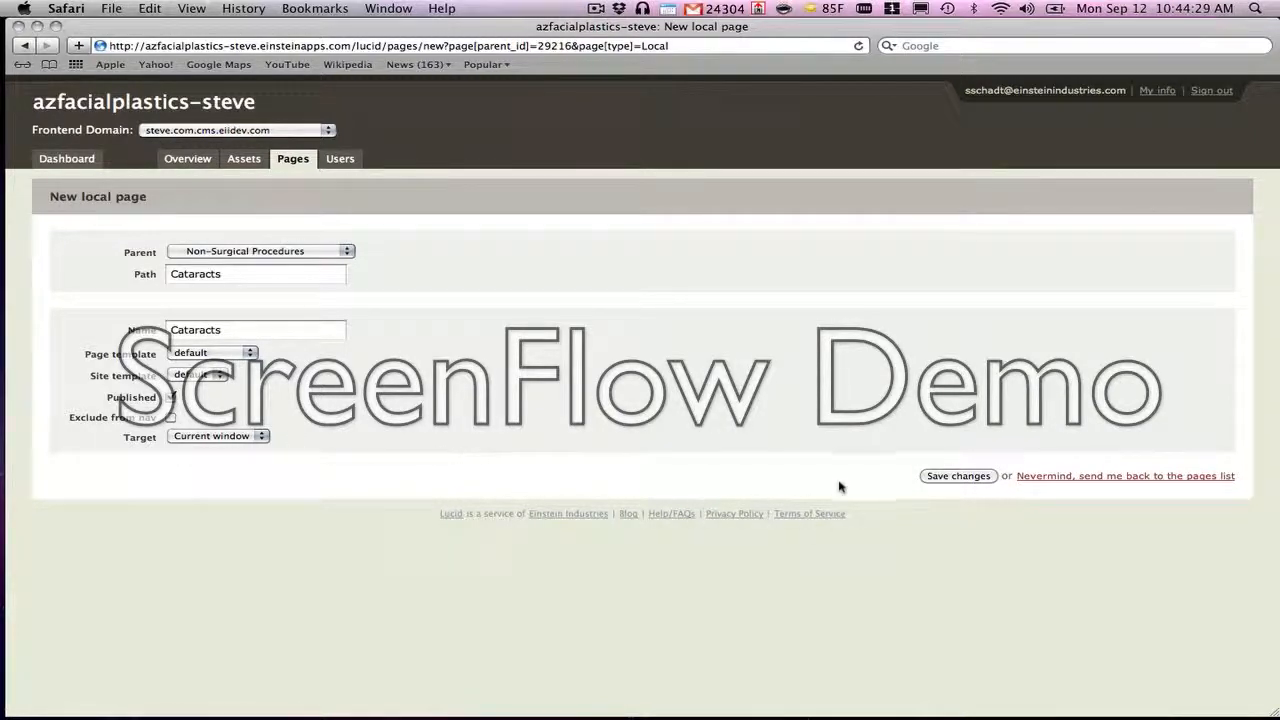
left_click(958, 476)
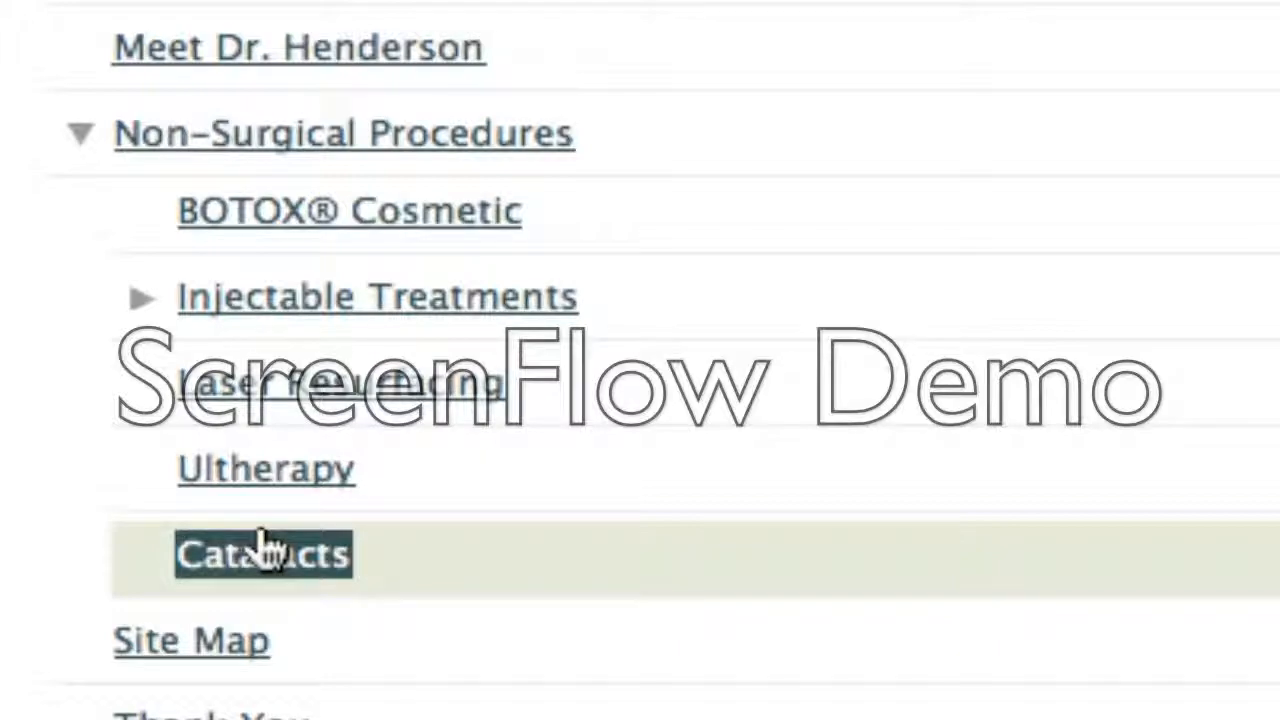
Step: Open the Cataracts page for editing and save "Cataracts, Eye Care, and More" as its header 2 text
left_click(262, 548)
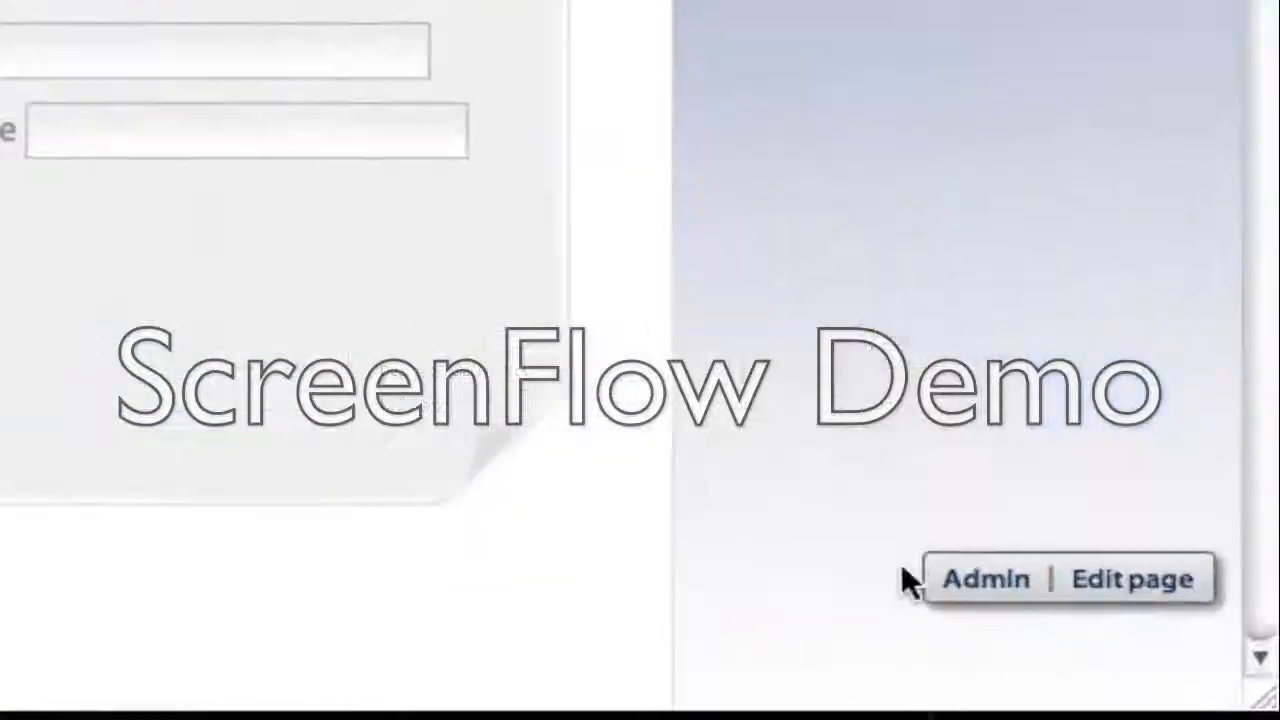
left_click(1122, 578)
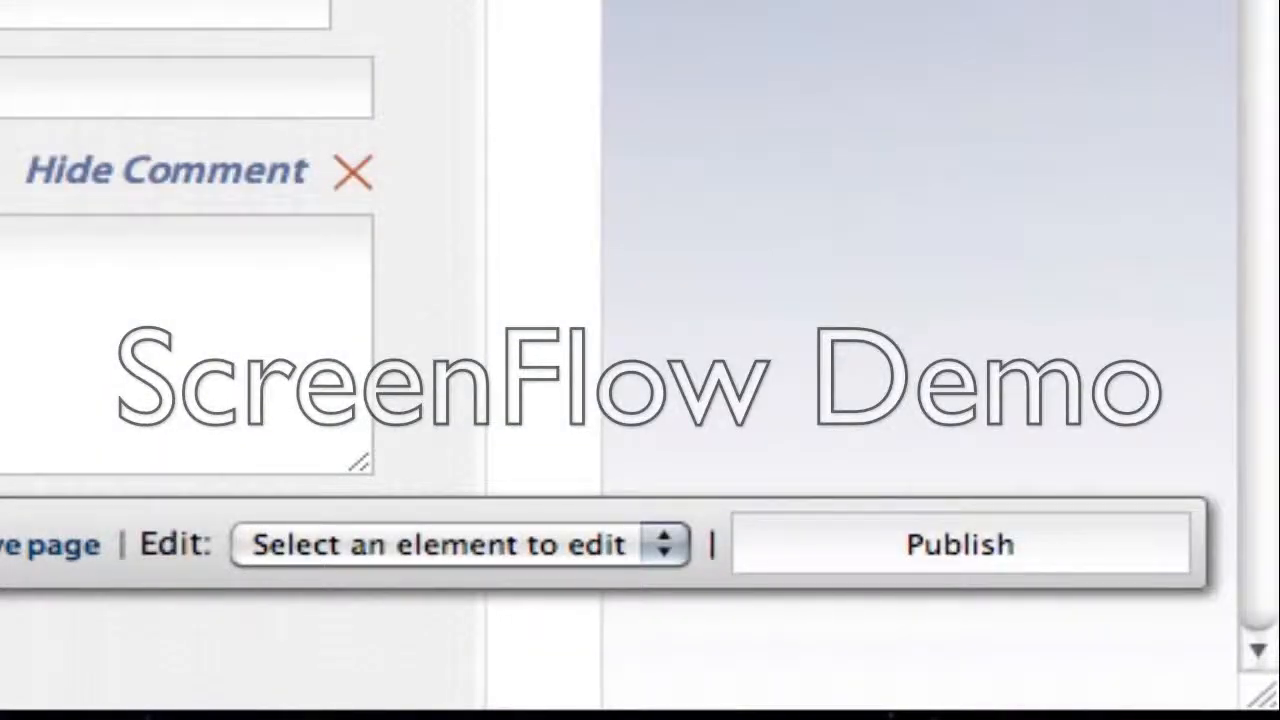
left_click(537, 294)
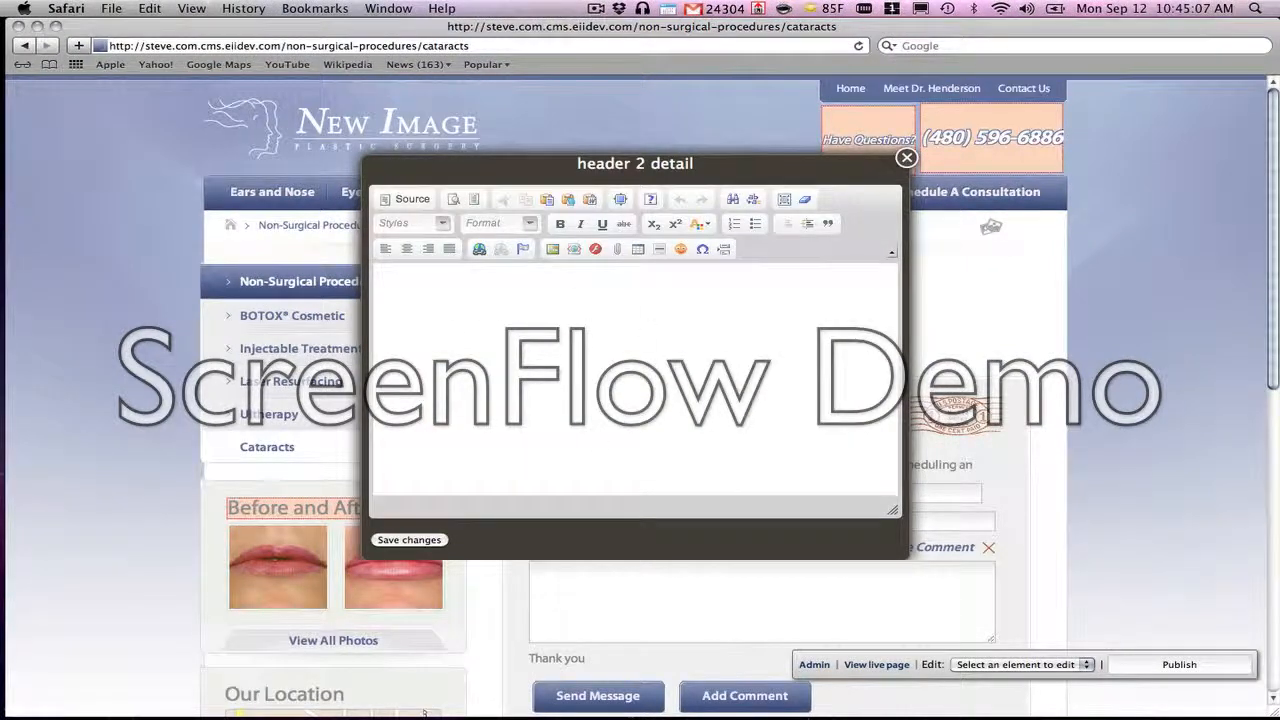
key("super+Tab")
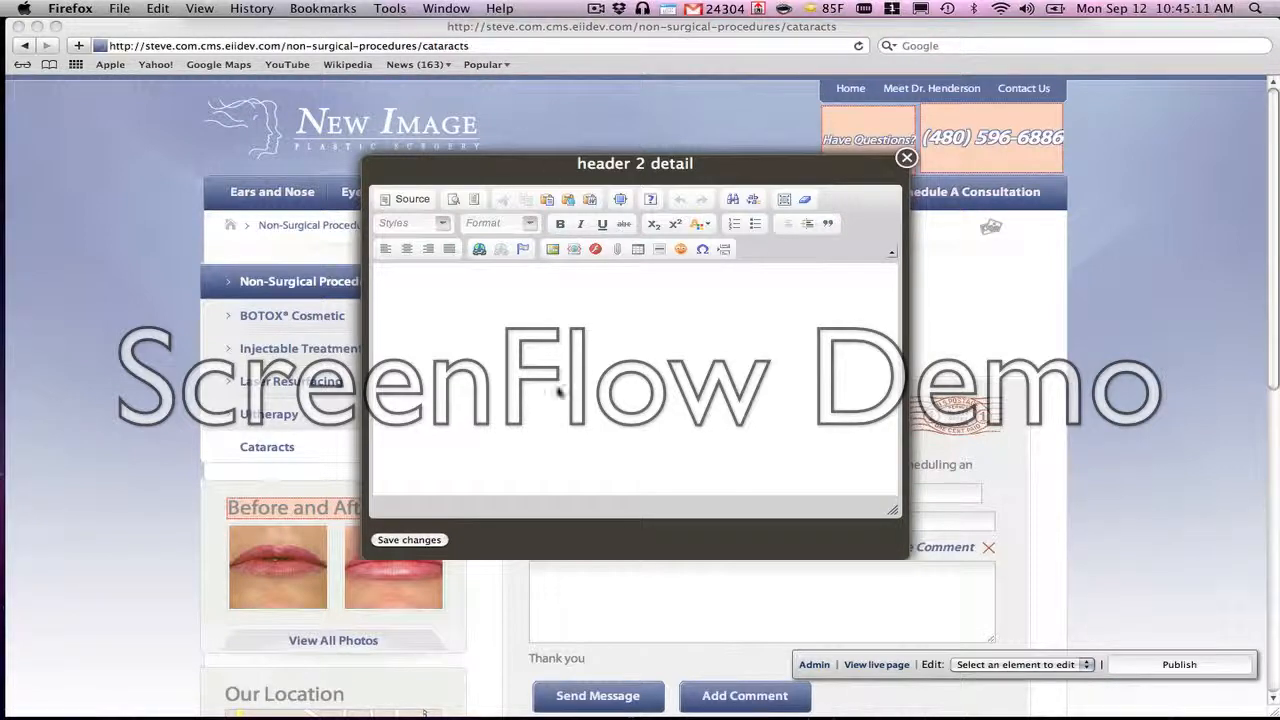
key("super+Tab")
left_click(470, 327)
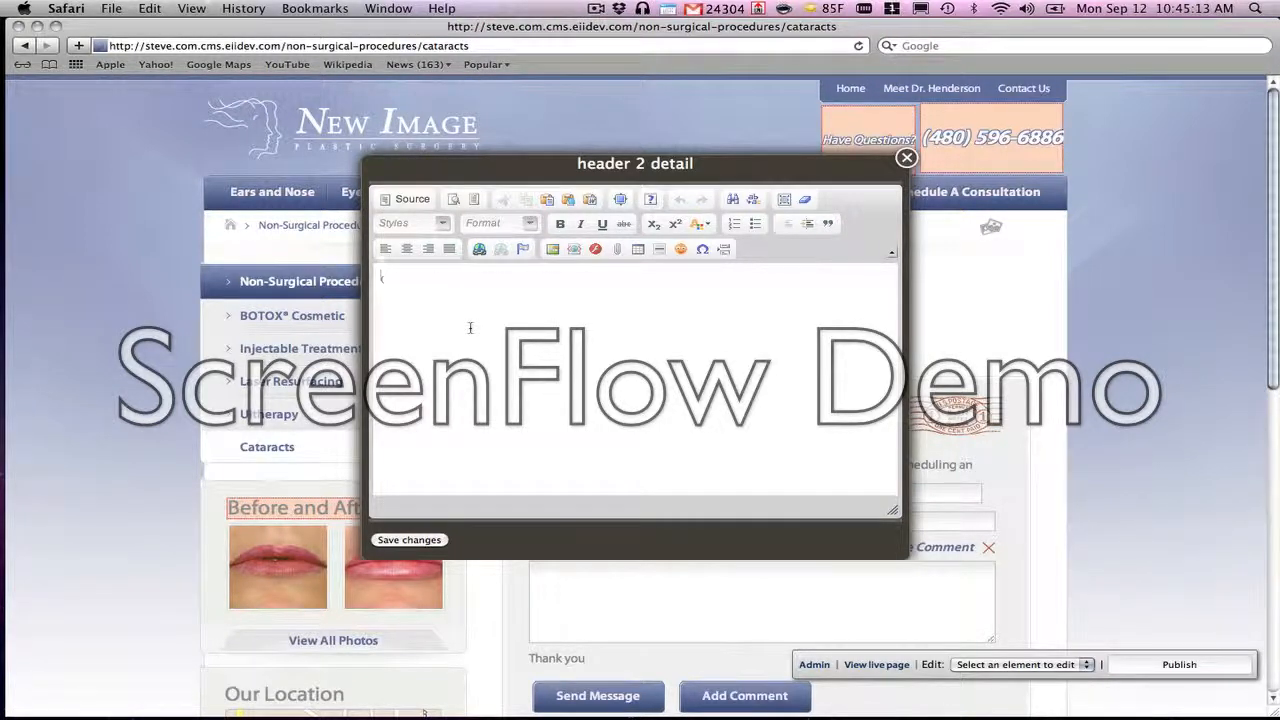
type("Cataracts, Eye Care, and More")
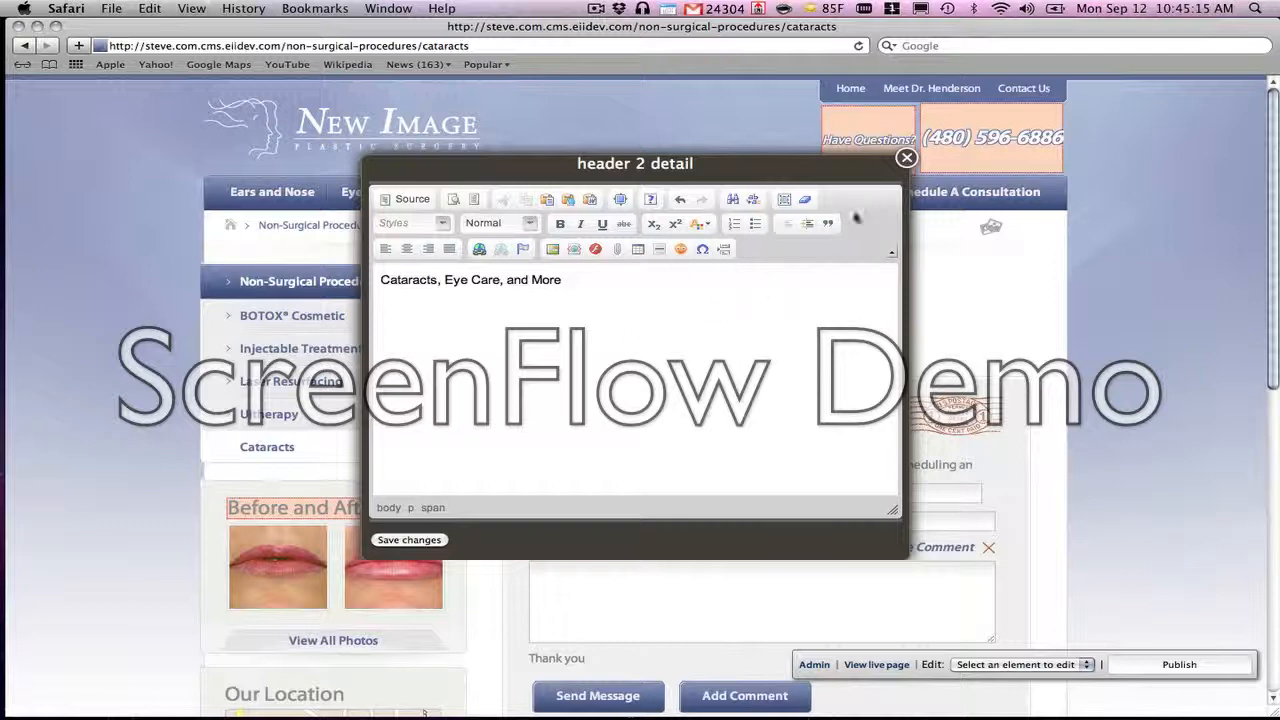
left_click(417, 541)
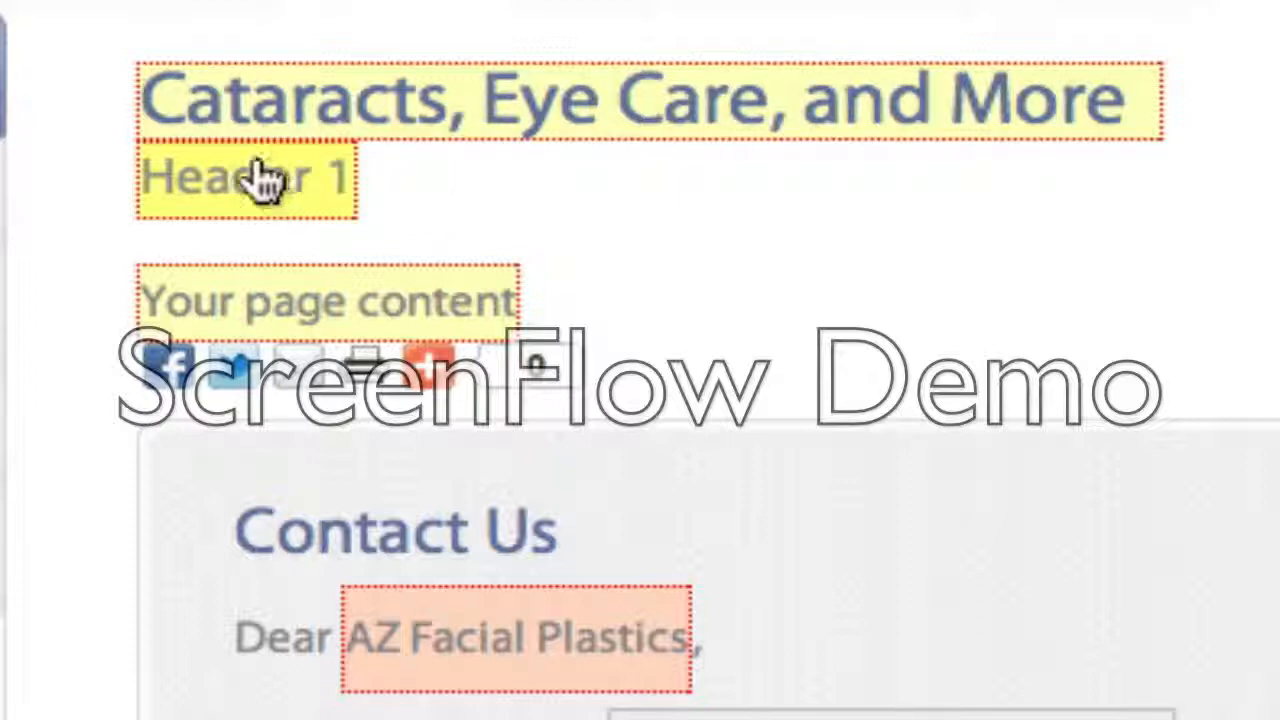
Step: Save "Cataract Care in Smithtown, Long Island" as the page's Header 1 text
left_click(256, 186)
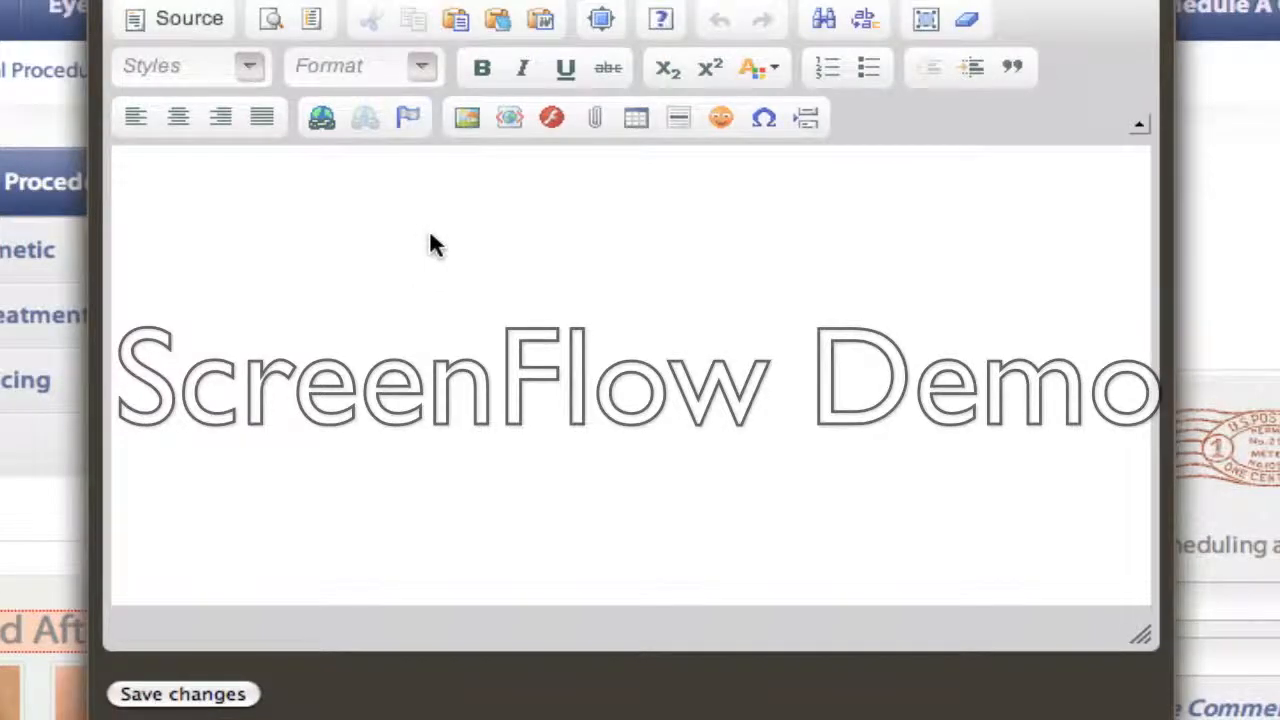
left_click(434, 191)
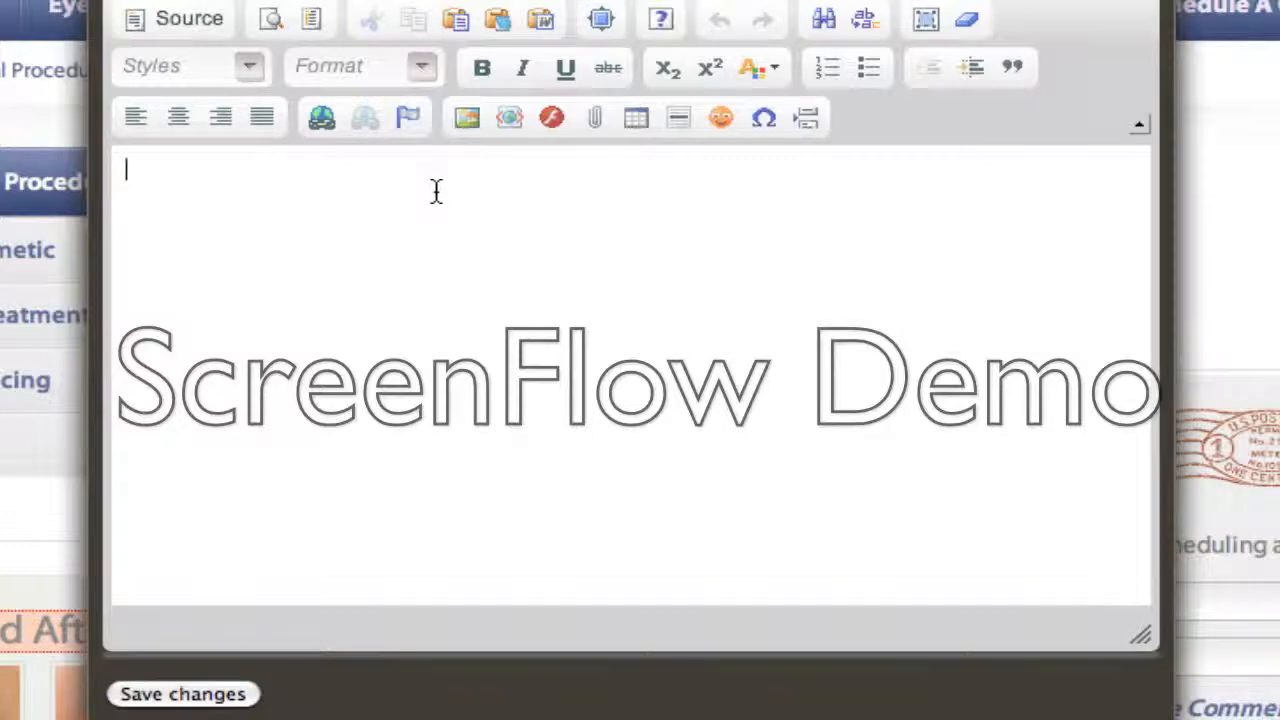
type("Cataract Care in Smithtown, Long Island")
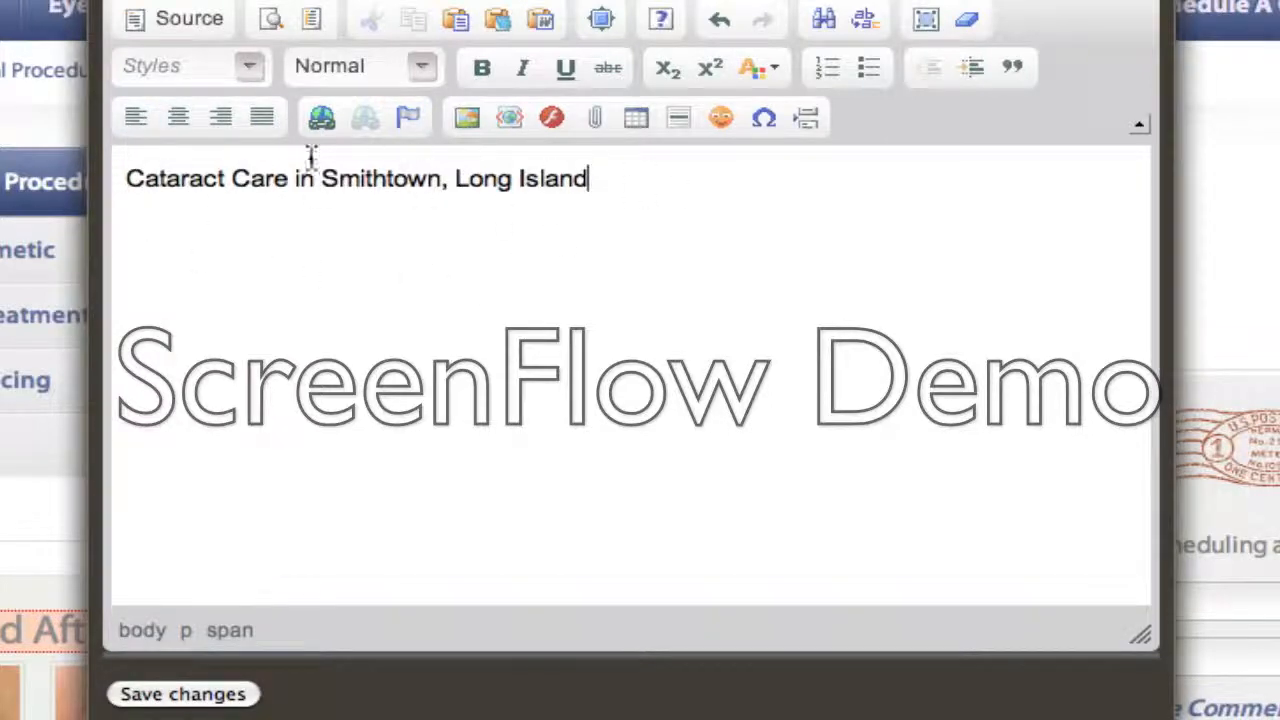
left_click(183, 694)
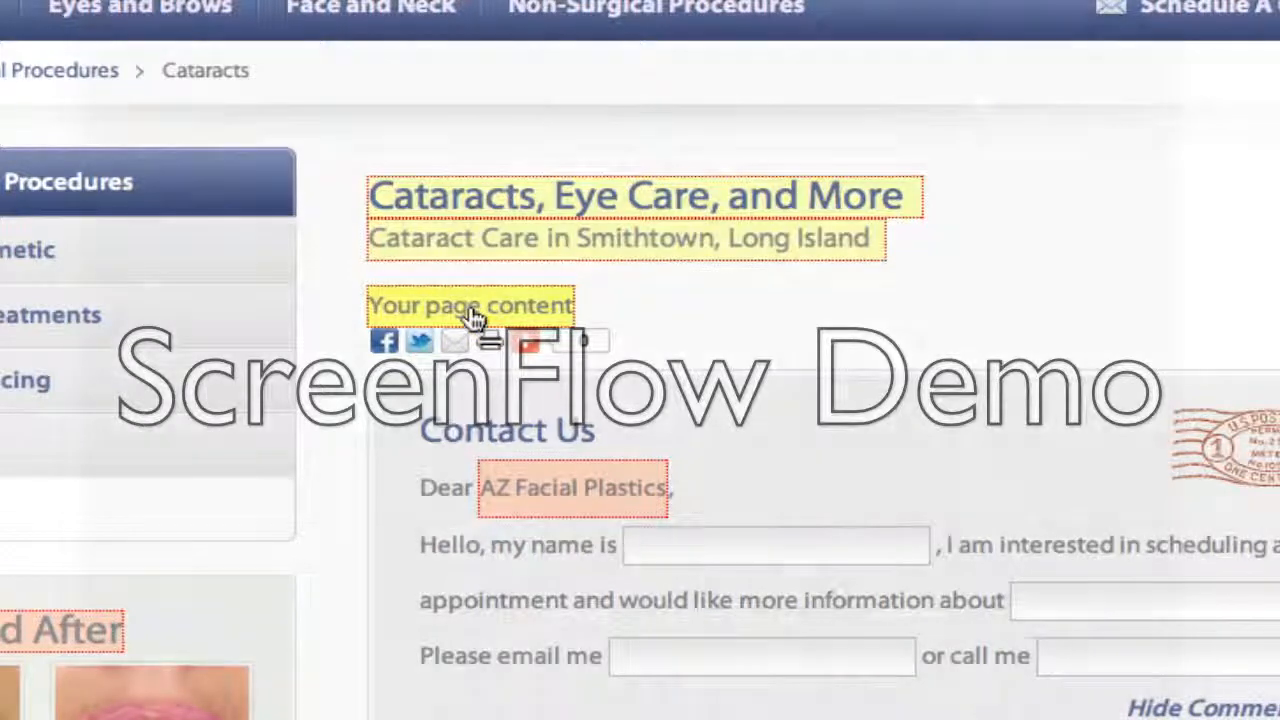
Step: Paste the copied cataracts article into the page content and make its first sentence bold
left_click(472, 316)
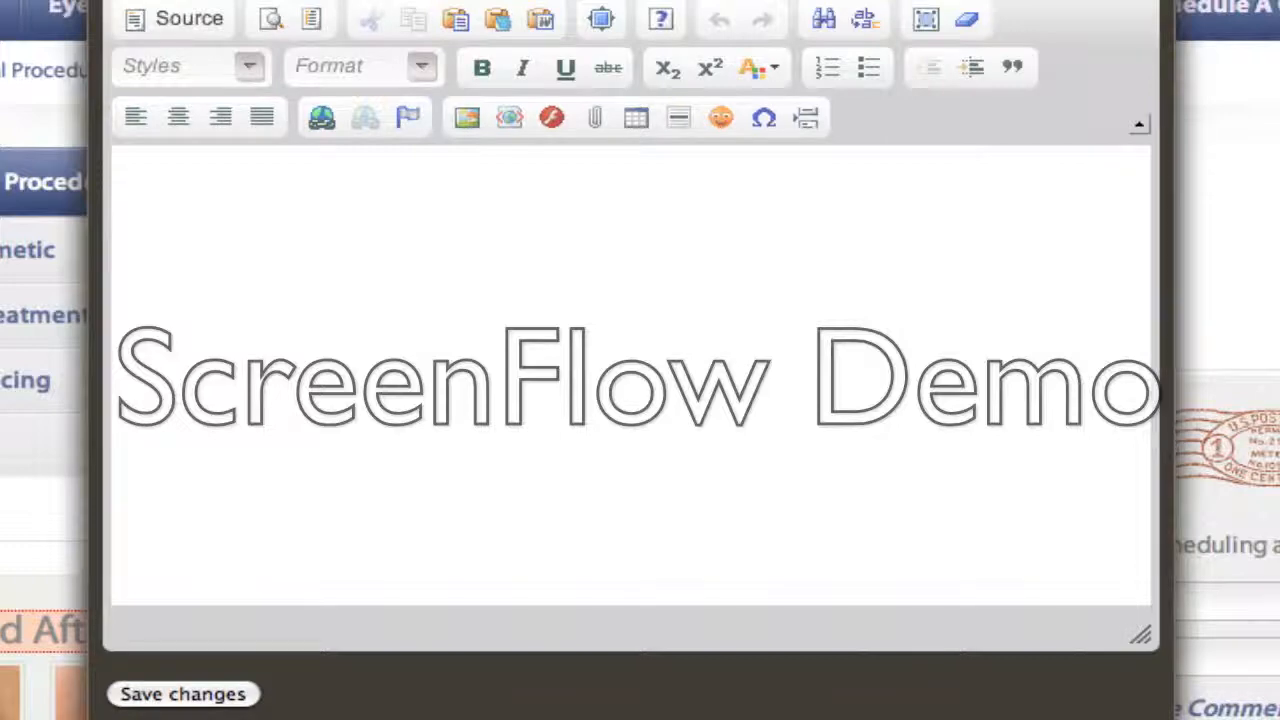
left_click(366, 260)
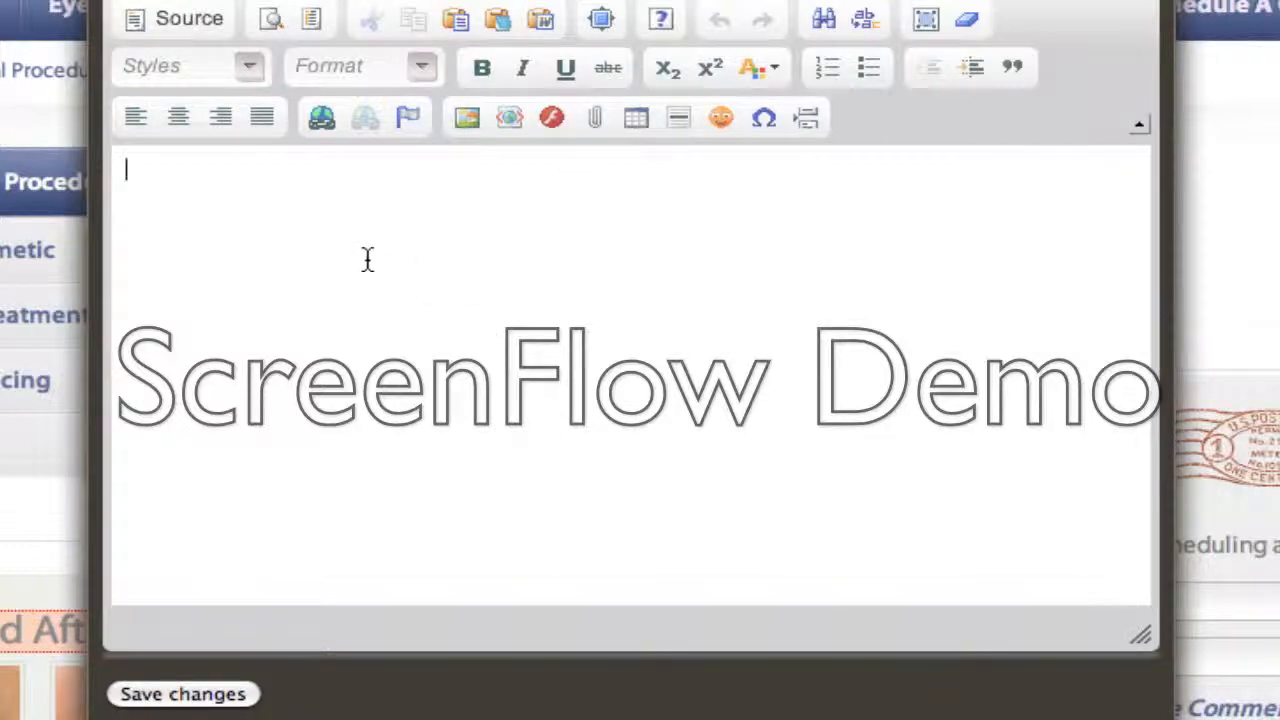
key("super+v")
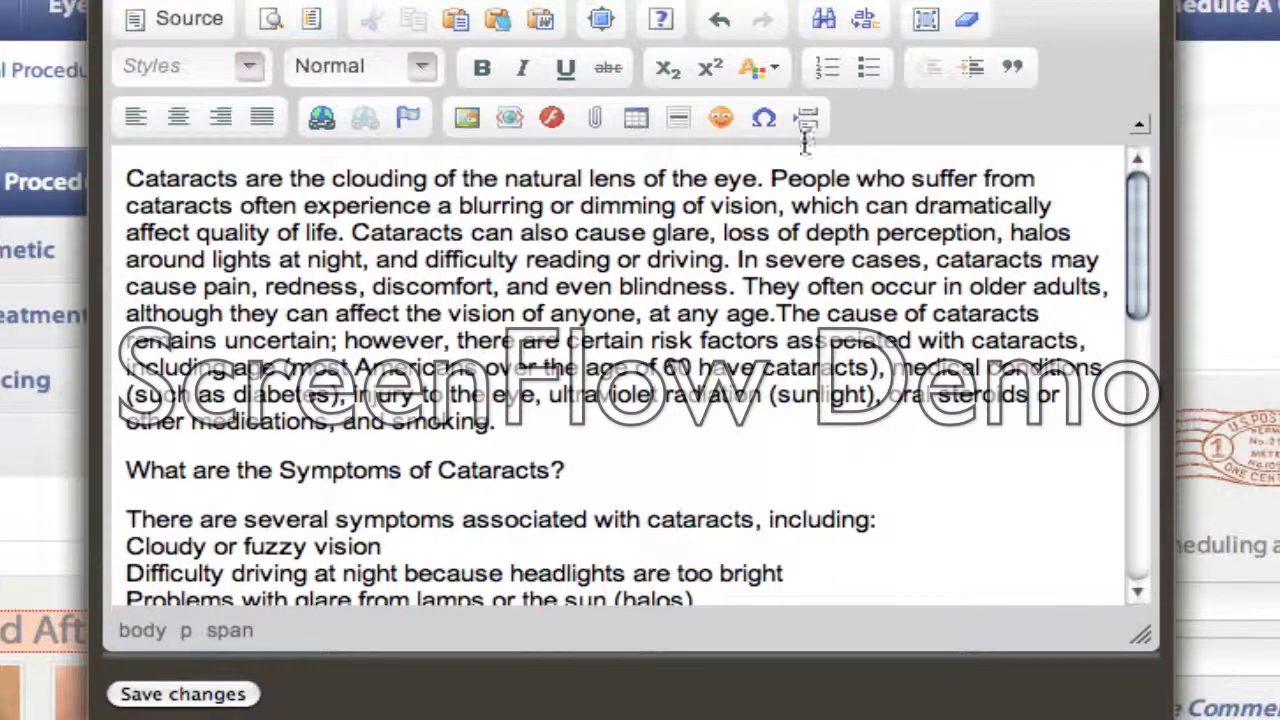
left_click_drag(765, 178, 128, 170)
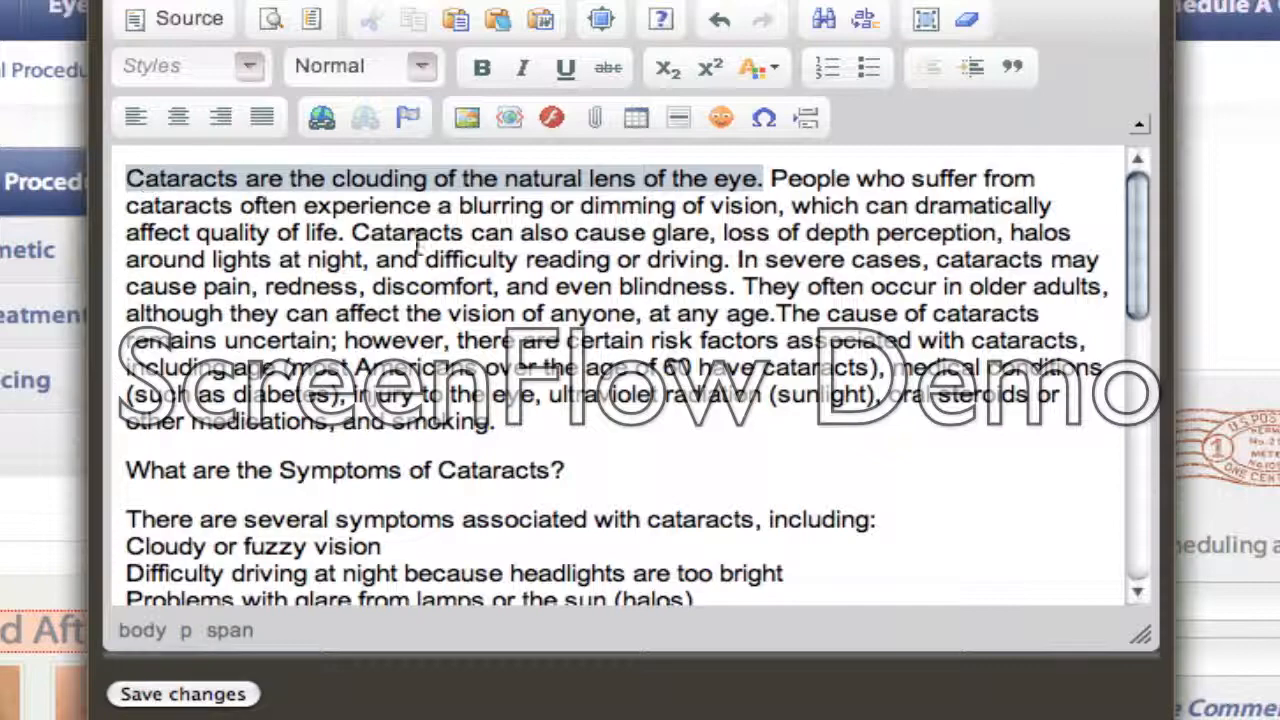
left_click(479, 68)
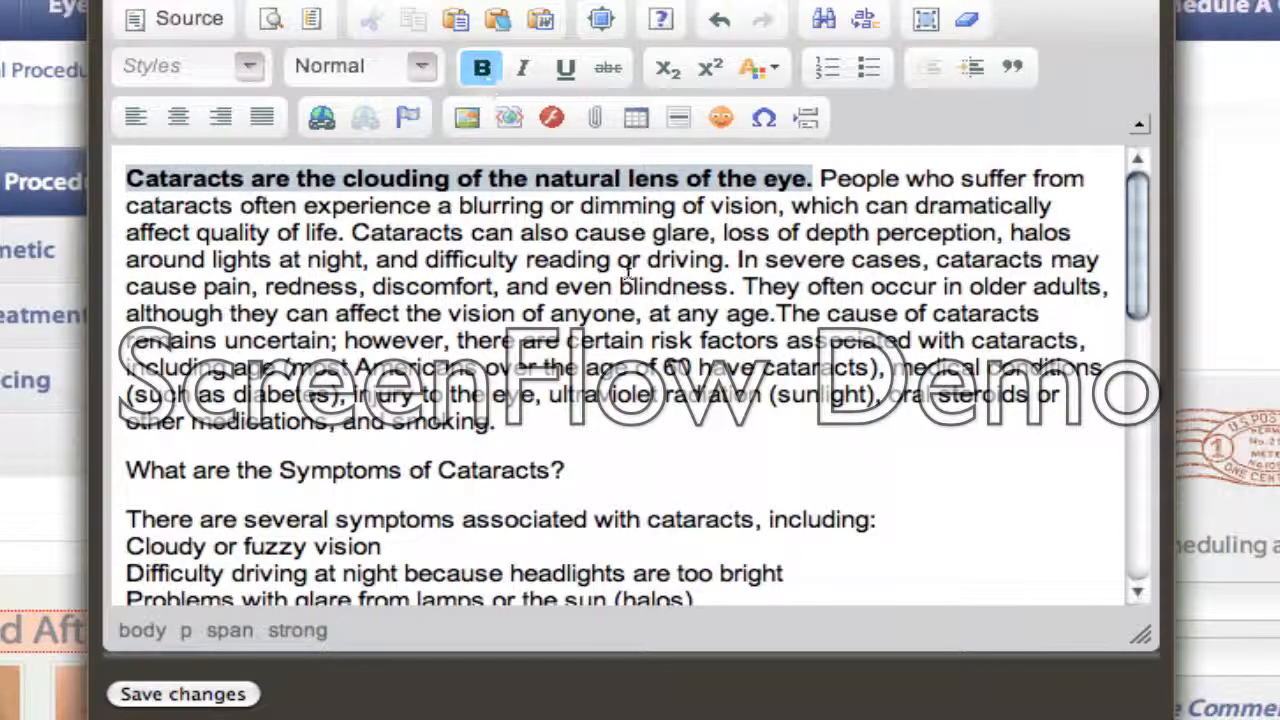
Step: Turn the symptom lines and their introductory line into a bulleted list, and bold "If you are experiencing any of these symptoms of cataracts,"
scroll(553, 275, "down", 5)
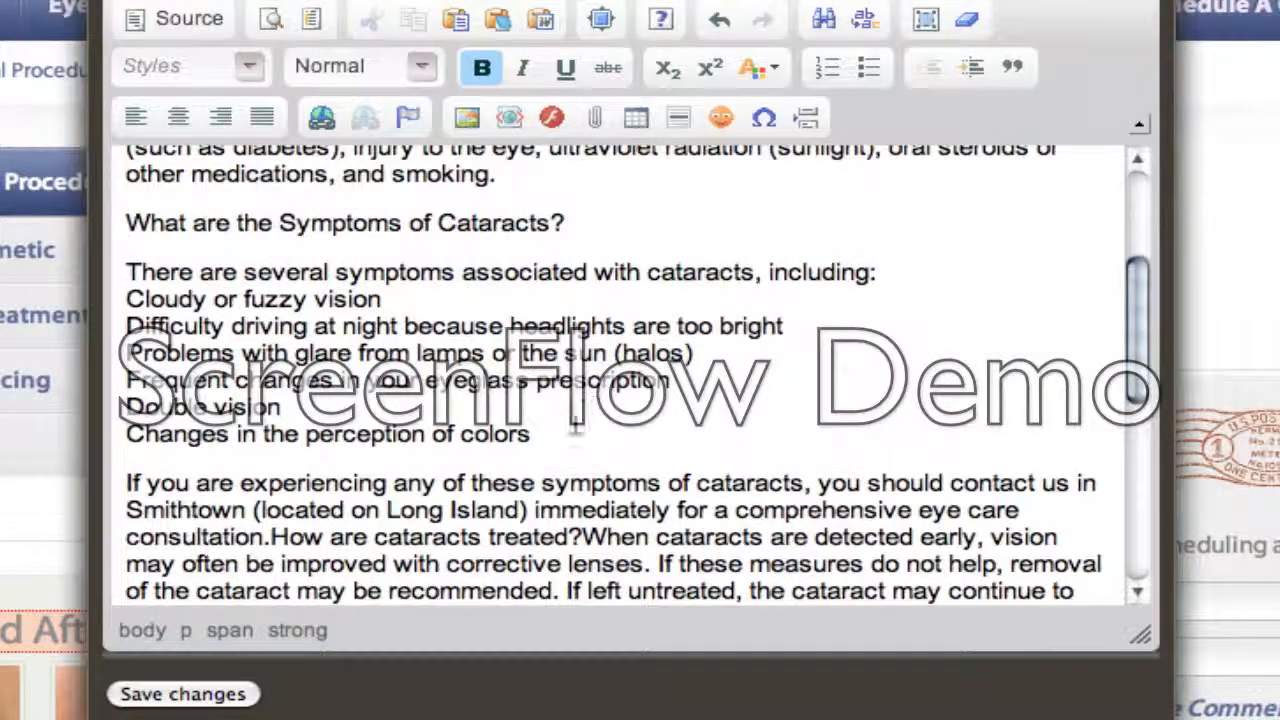
left_click_drag(551, 434, 122, 262)
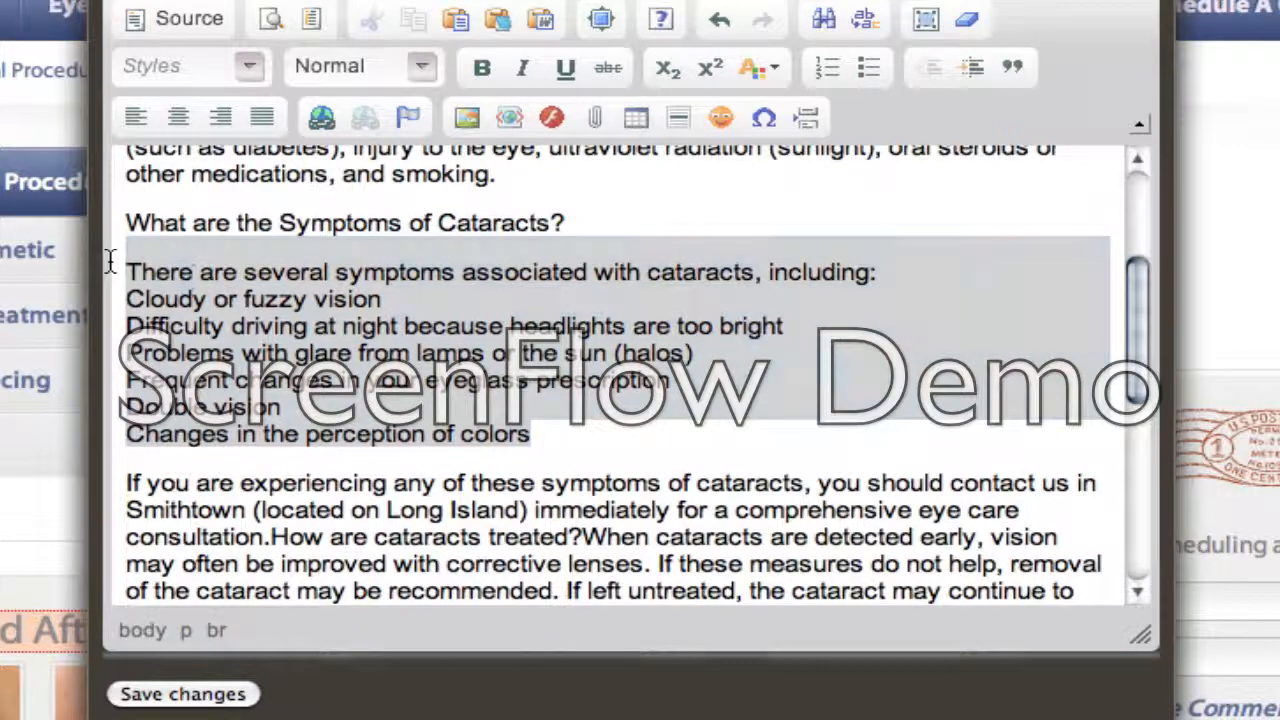
left_click(188, 276)
left_click_drag(540, 434, 128, 272)
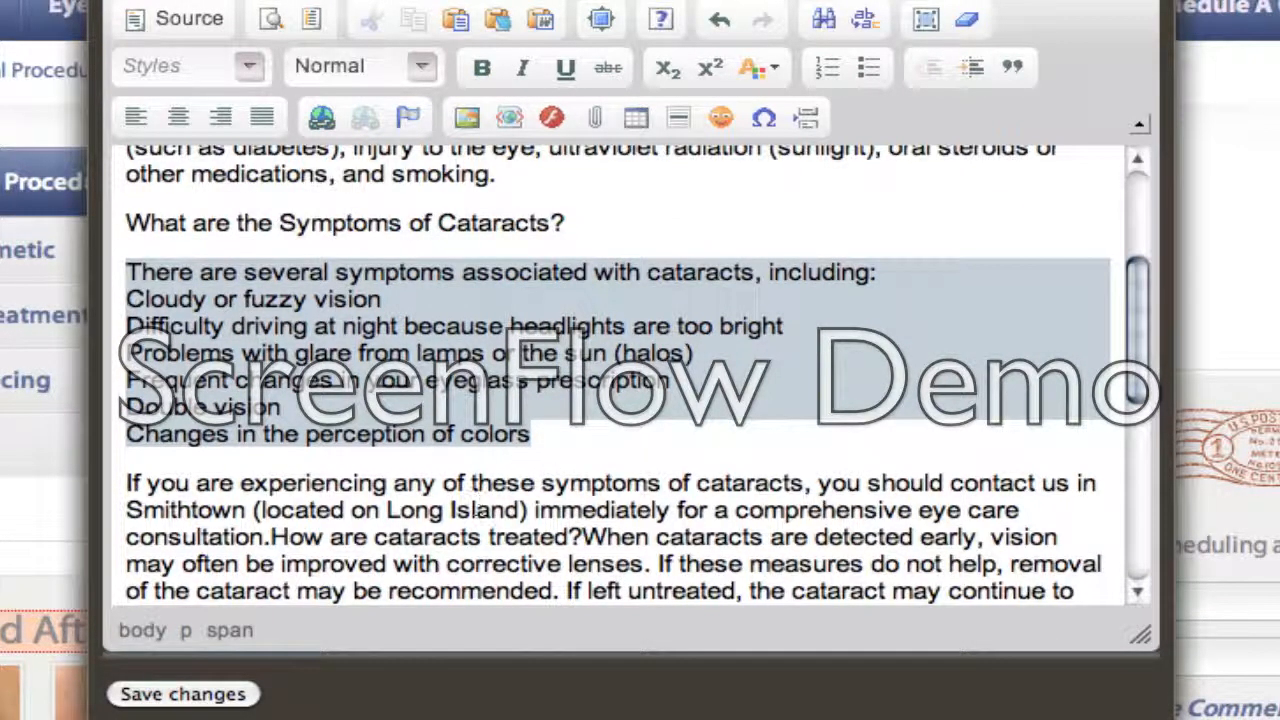
left_click(867, 67)
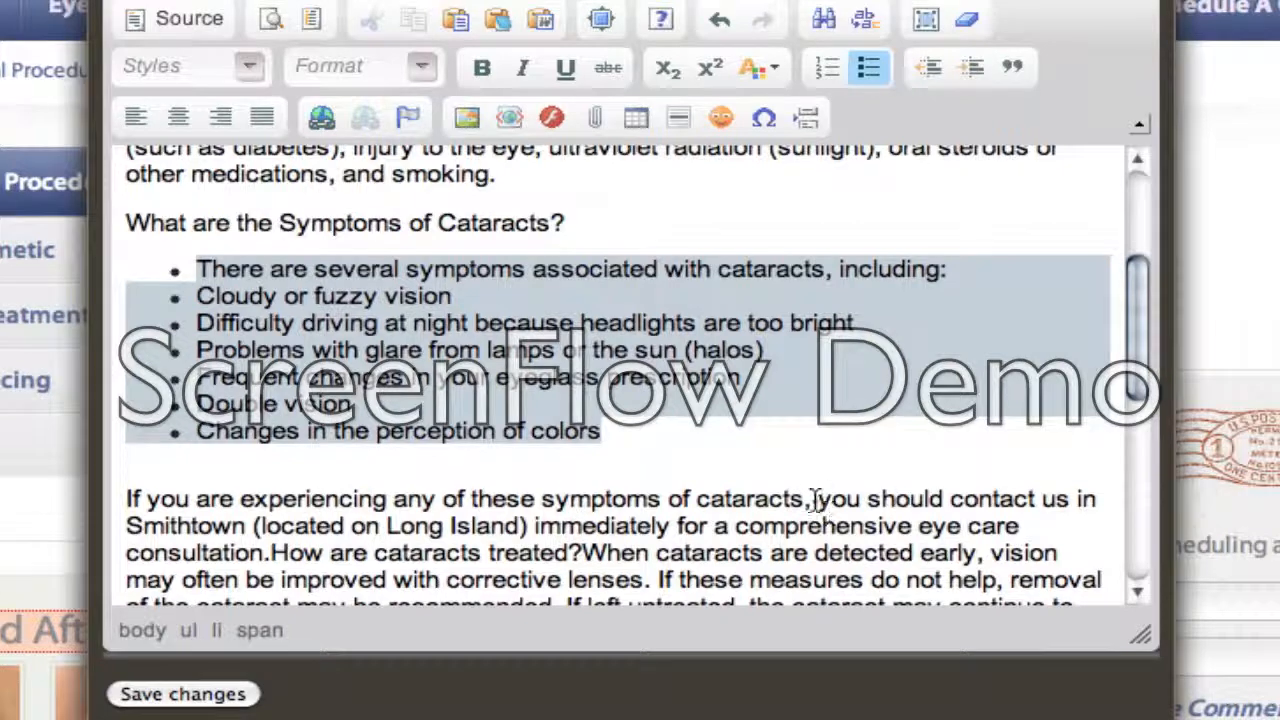
left_click_drag(812, 498, 124, 495)
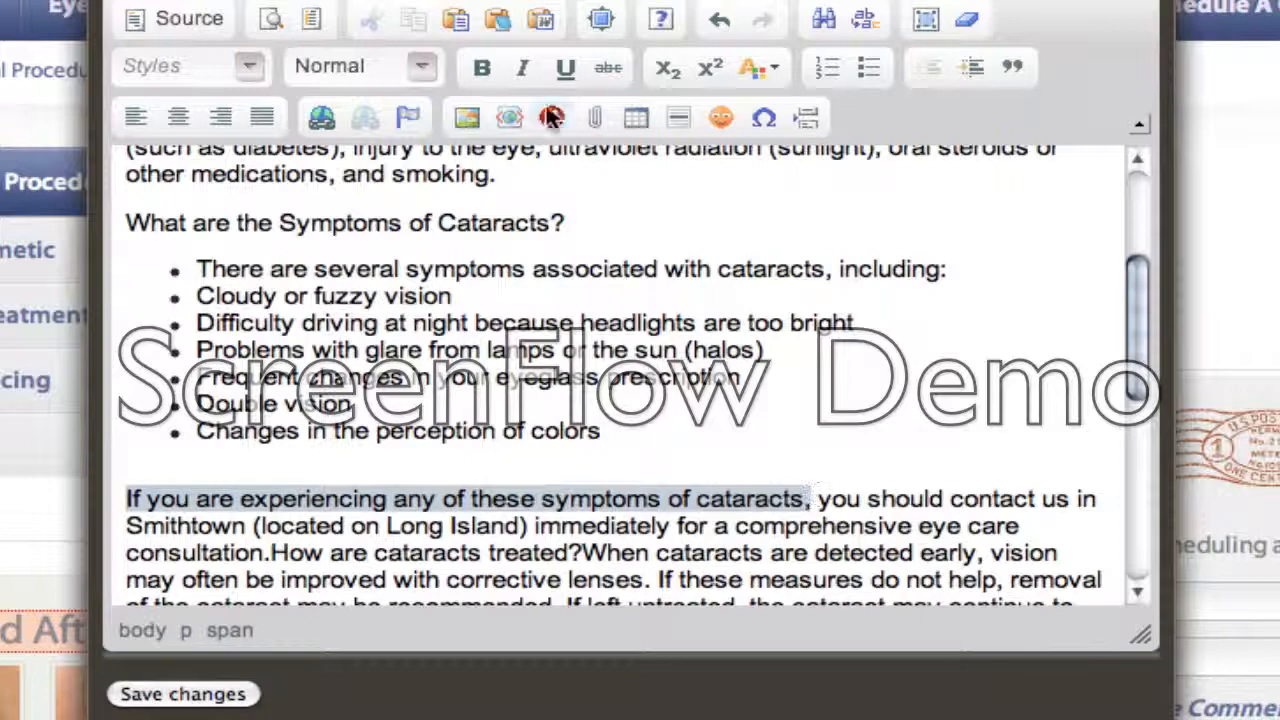
left_click(484, 70)
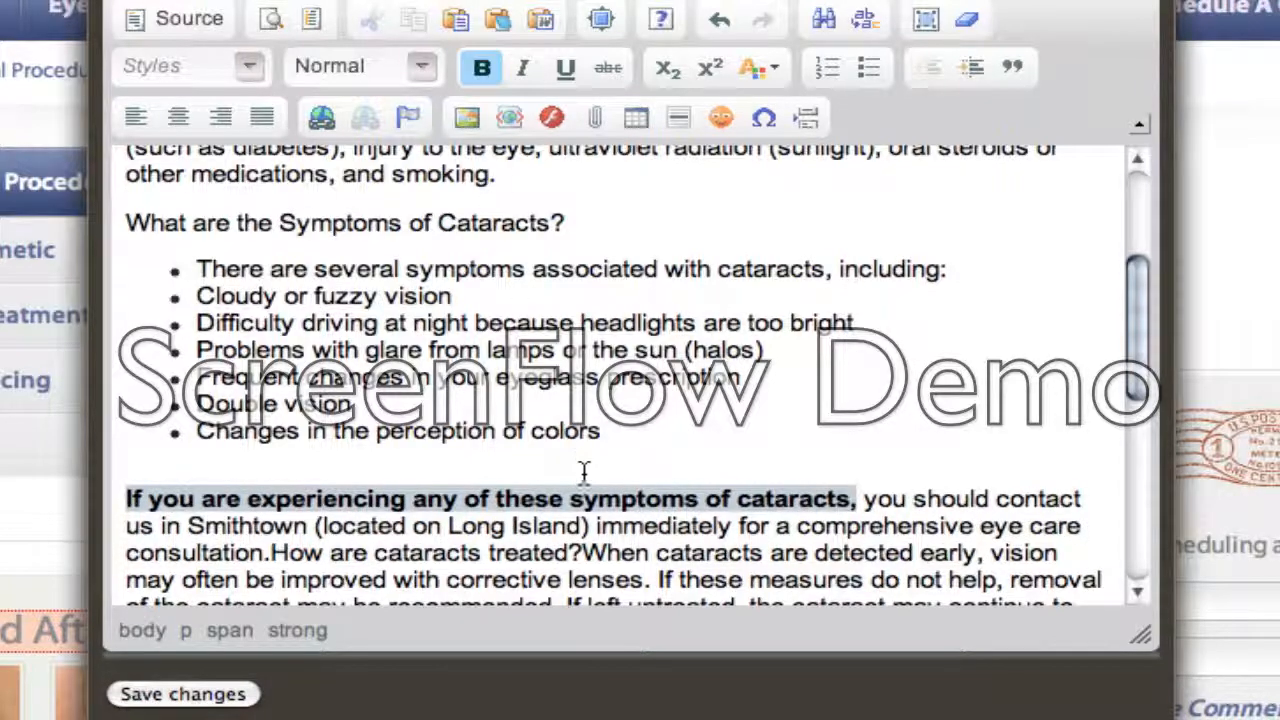
Step: Bold "The doctors at North Shore Eye Care perform advanced cataract surgery" and the sentence beginning "The most common cataract surgery technique"
scroll(512, 466, "down", 5)
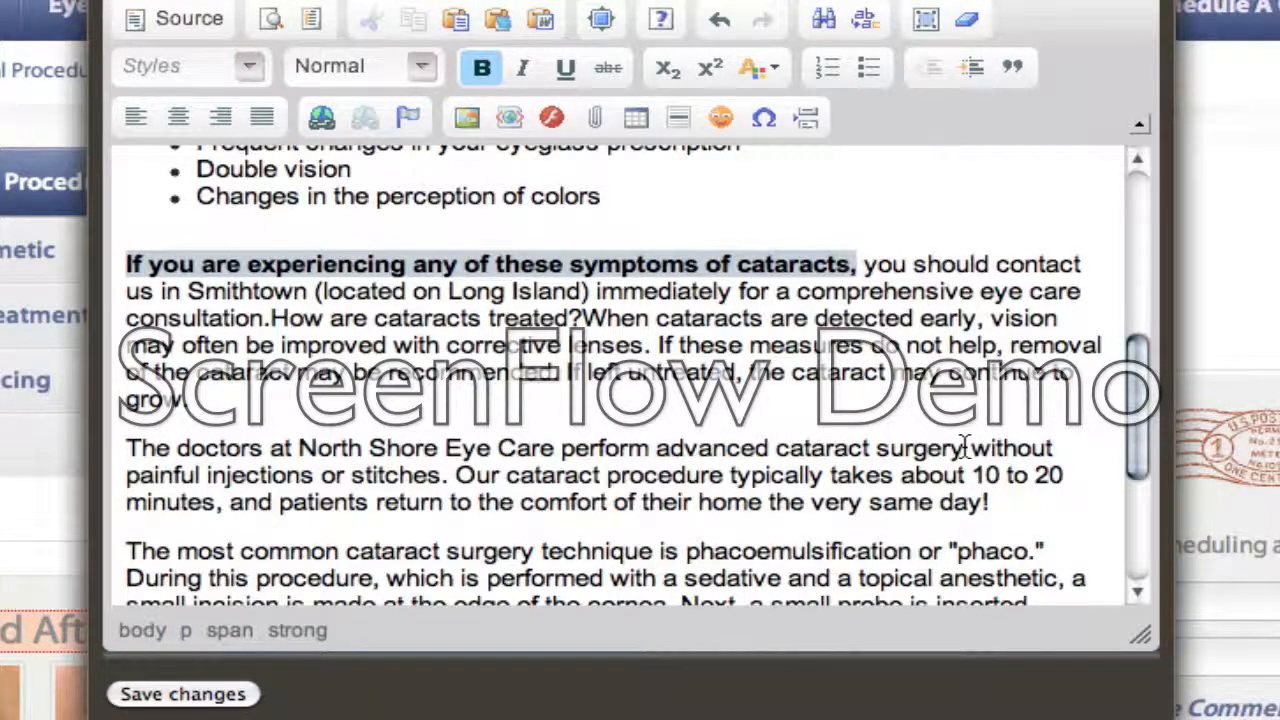
left_click_drag(963, 447, 142, 432)
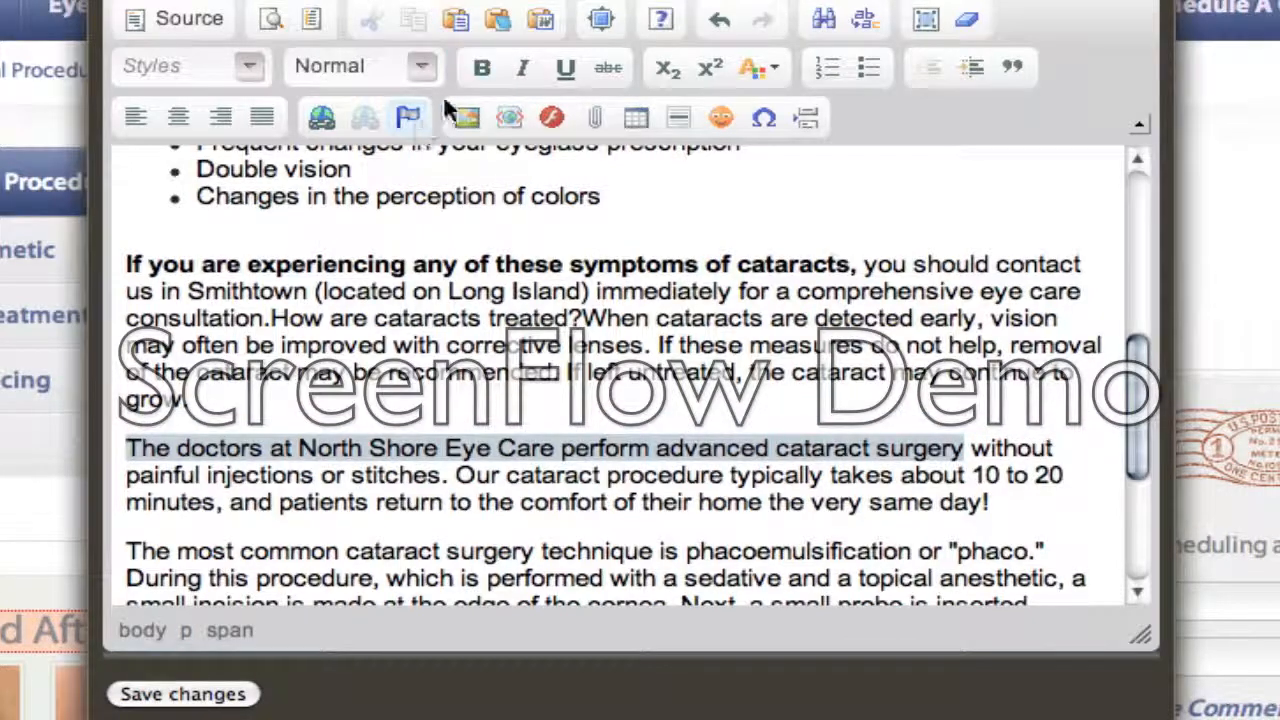
left_click(481, 67)
scroll(527, 352, "down", 5)
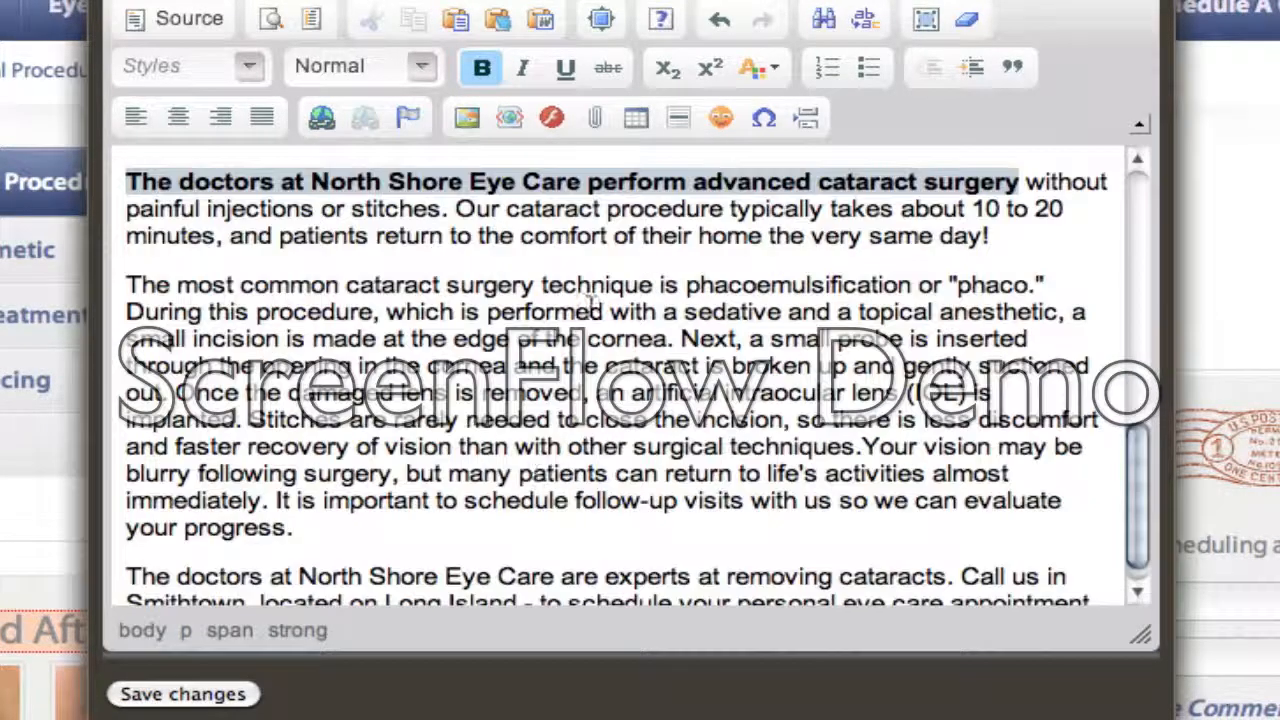
left_click_drag(1046, 285, 129, 283)
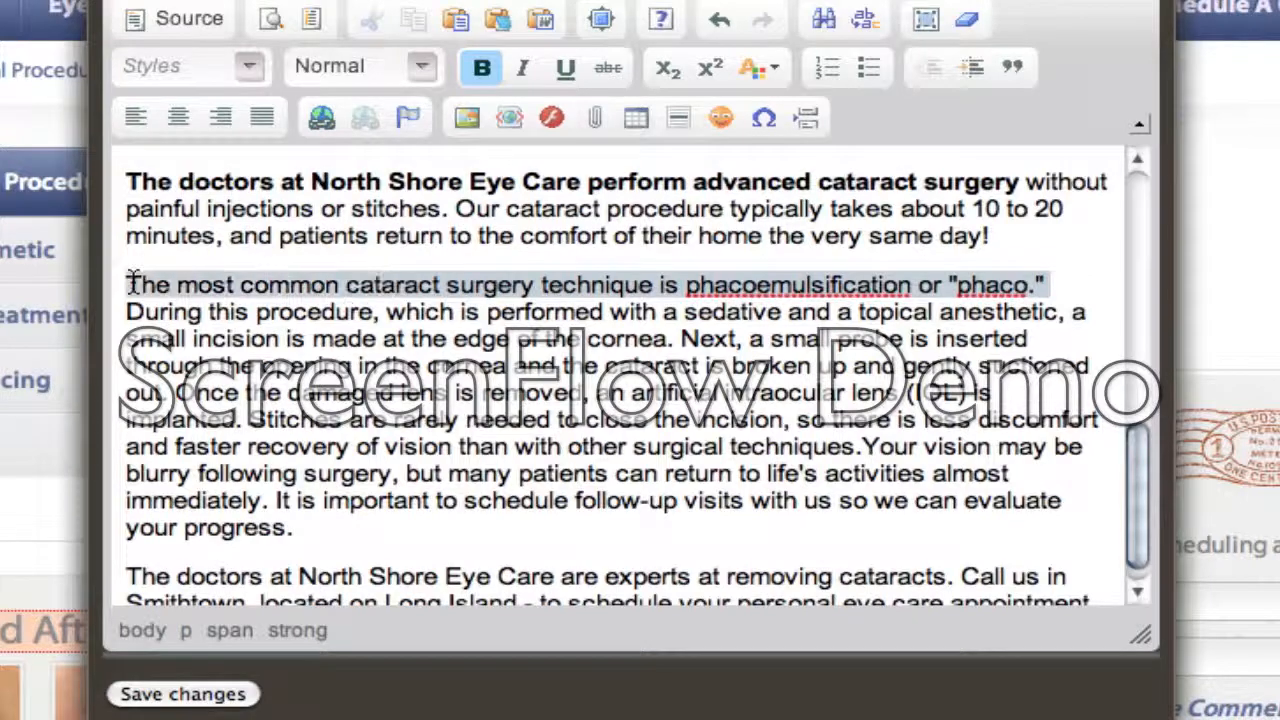
left_click(481, 67)
Step: Color the word "phacoemulsification" red in the paragraph on the most common surgery technique
double_click(822, 284)
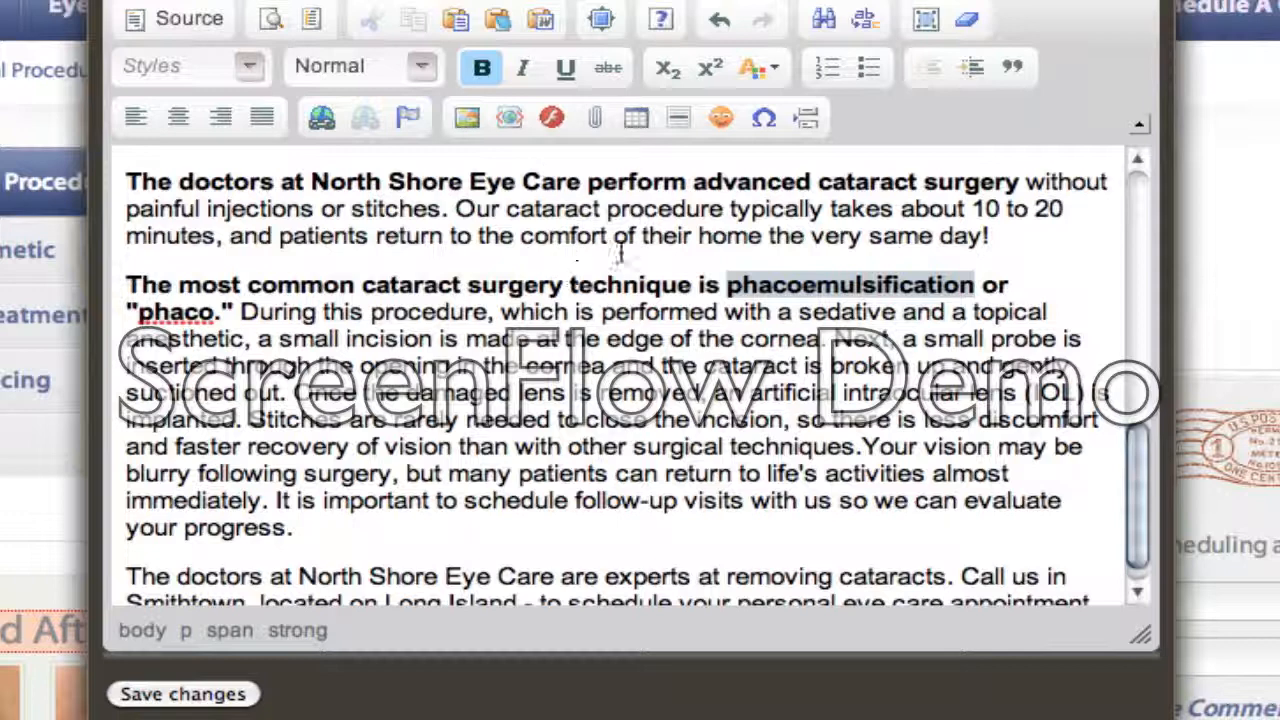
left_click(756, 68)
left_click(753, 189)
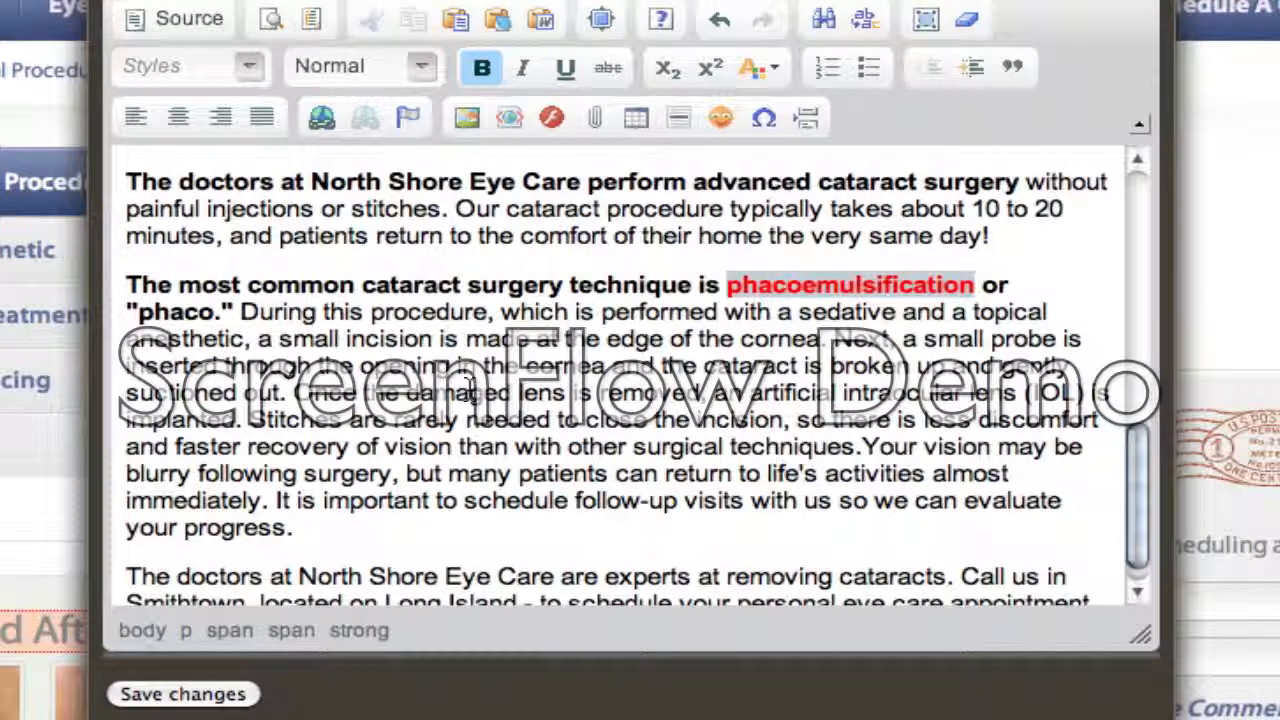
left_click(610, 476)
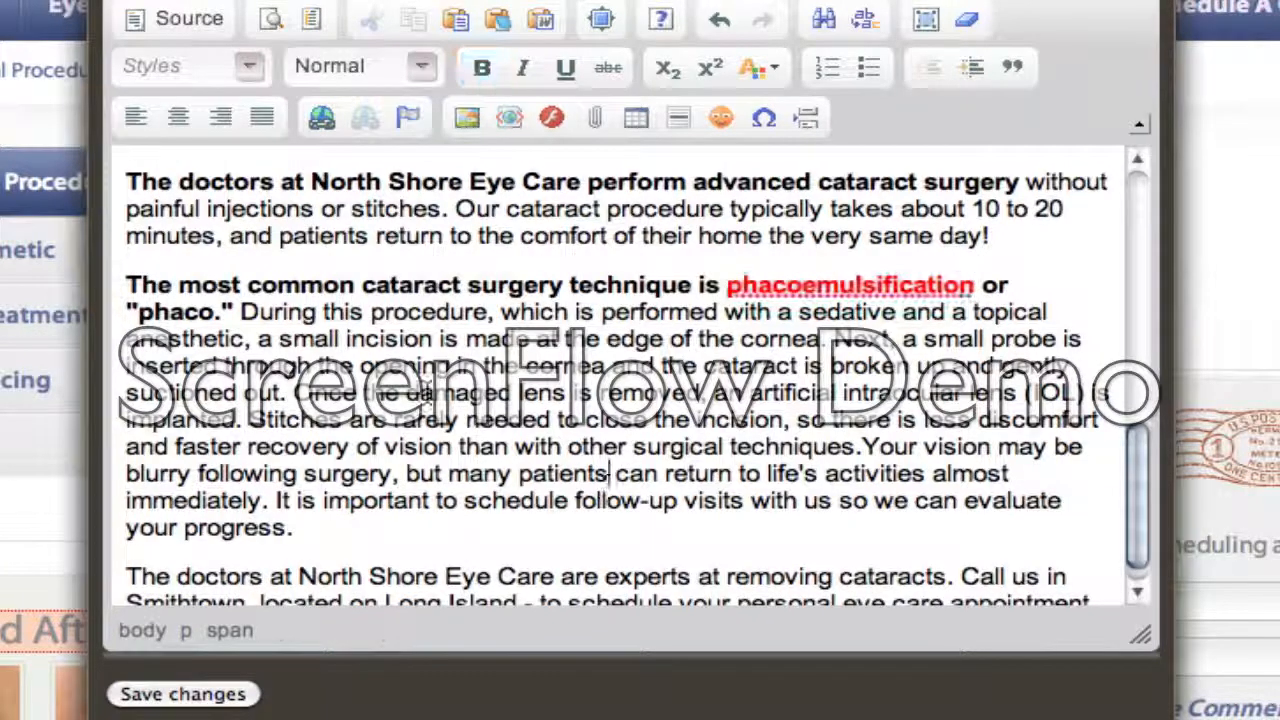
left_click_drag(403, 393, 673, 402)
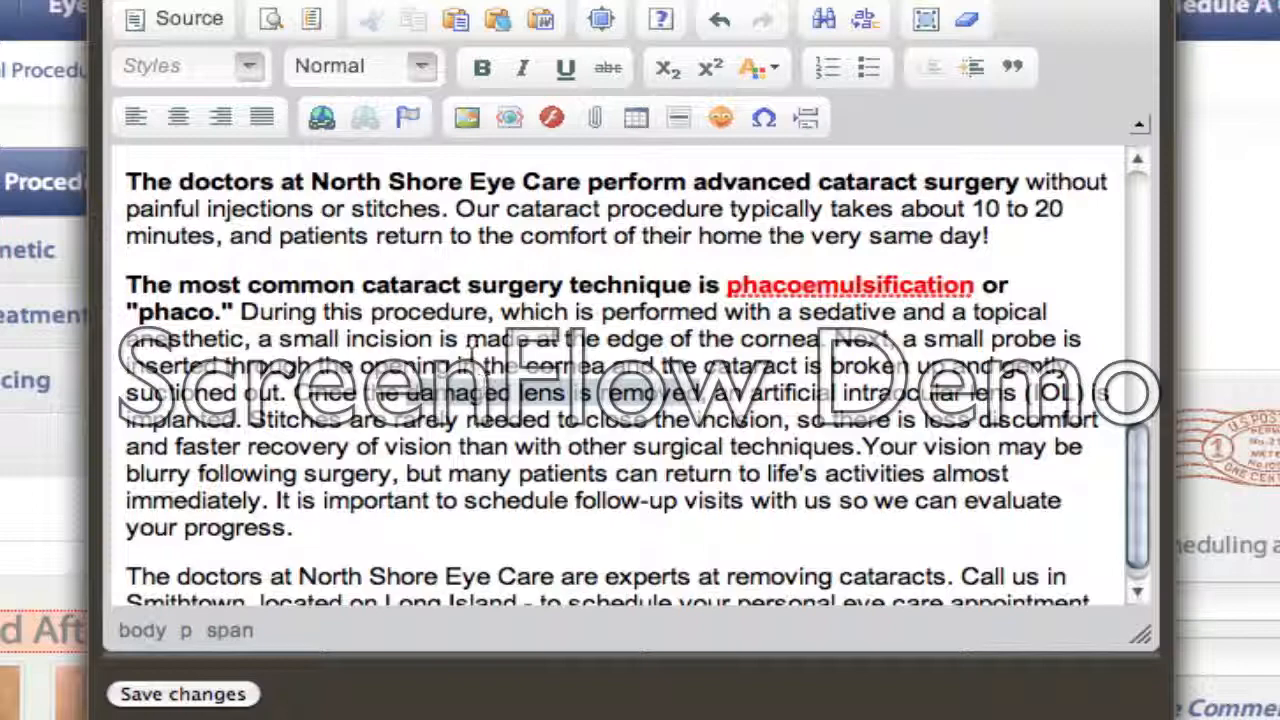
left_click(323, 117)
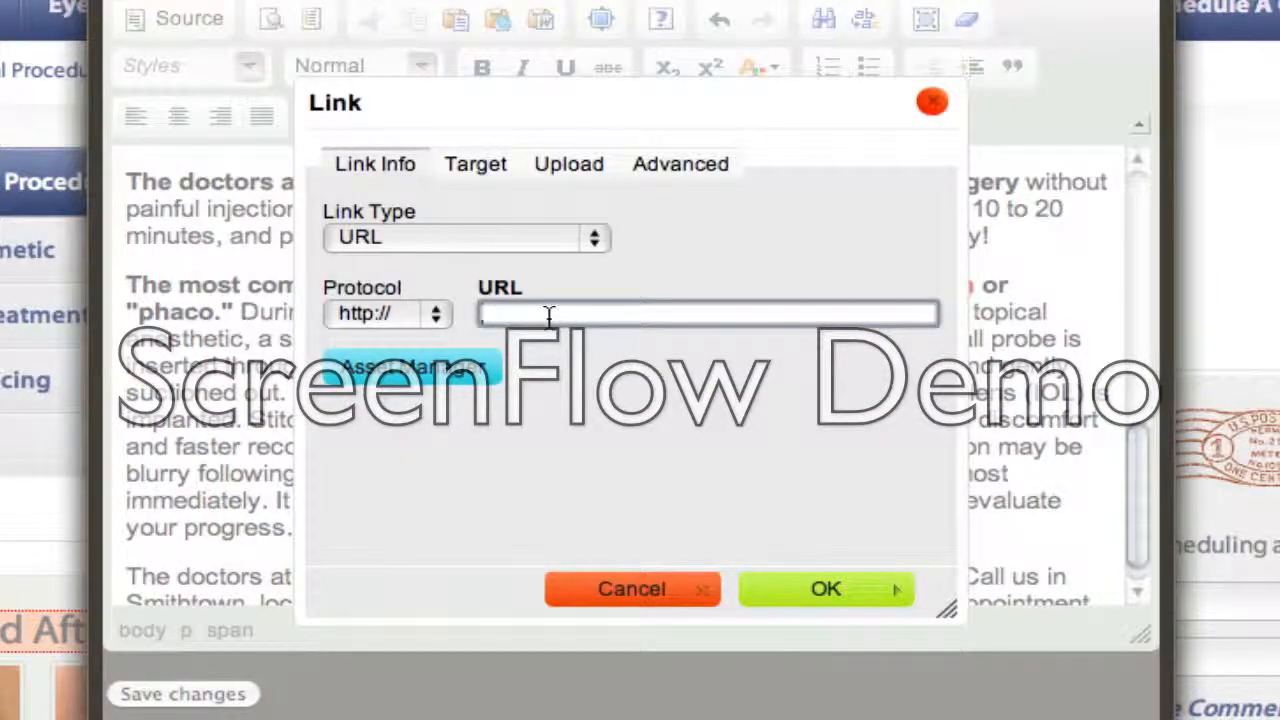
type("google.com")
left_click(850, 588)
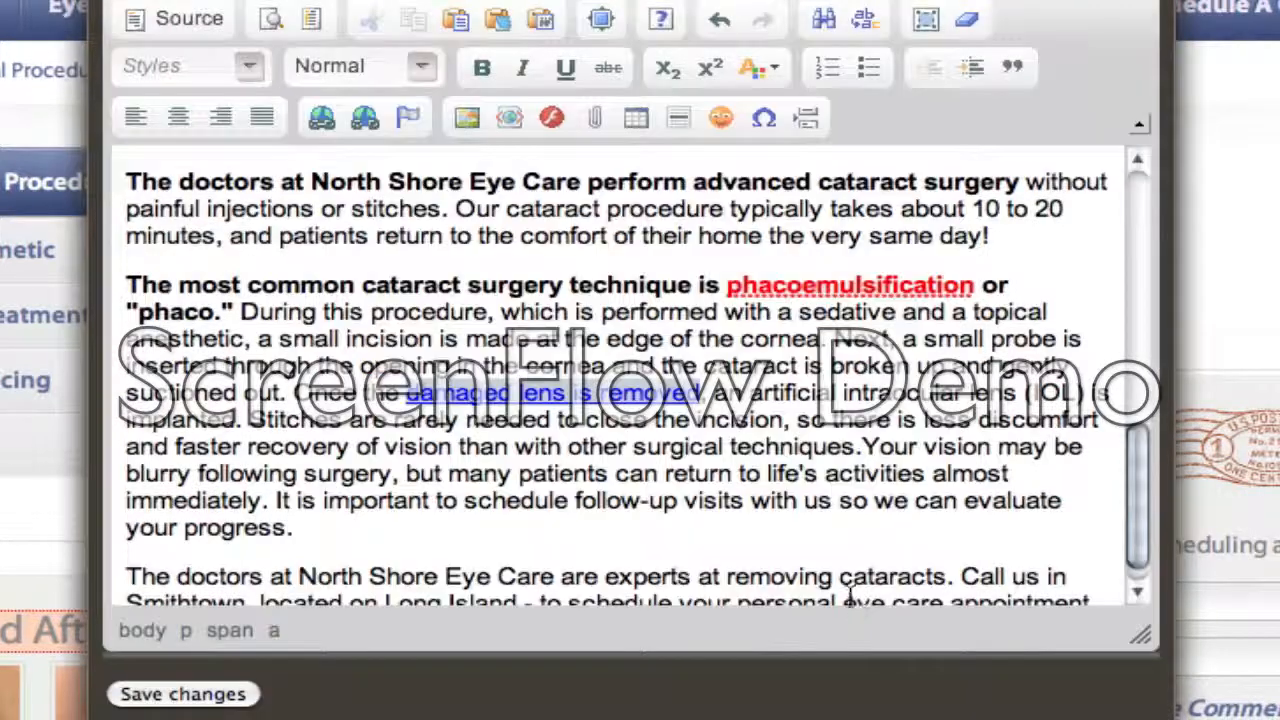
left_click(714, 462)
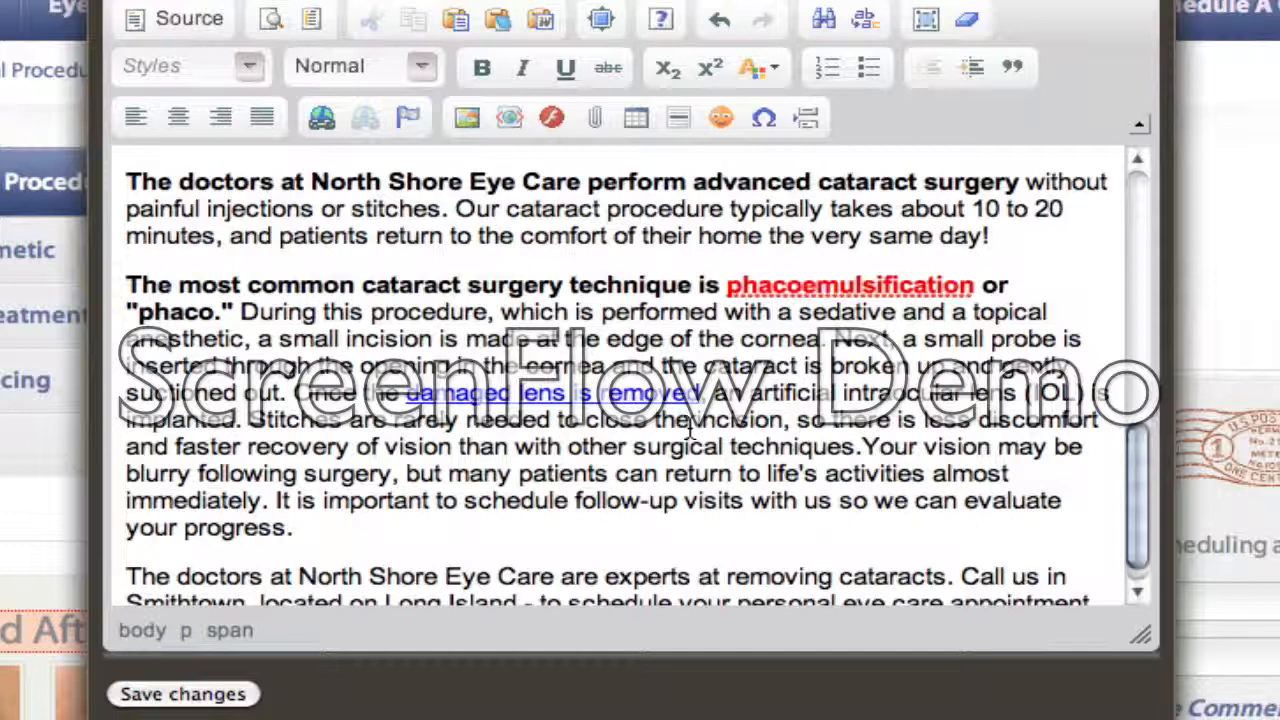
Step: Save the formatted article as the Cataracts page's content
scroll(830, 440, "down", 1)
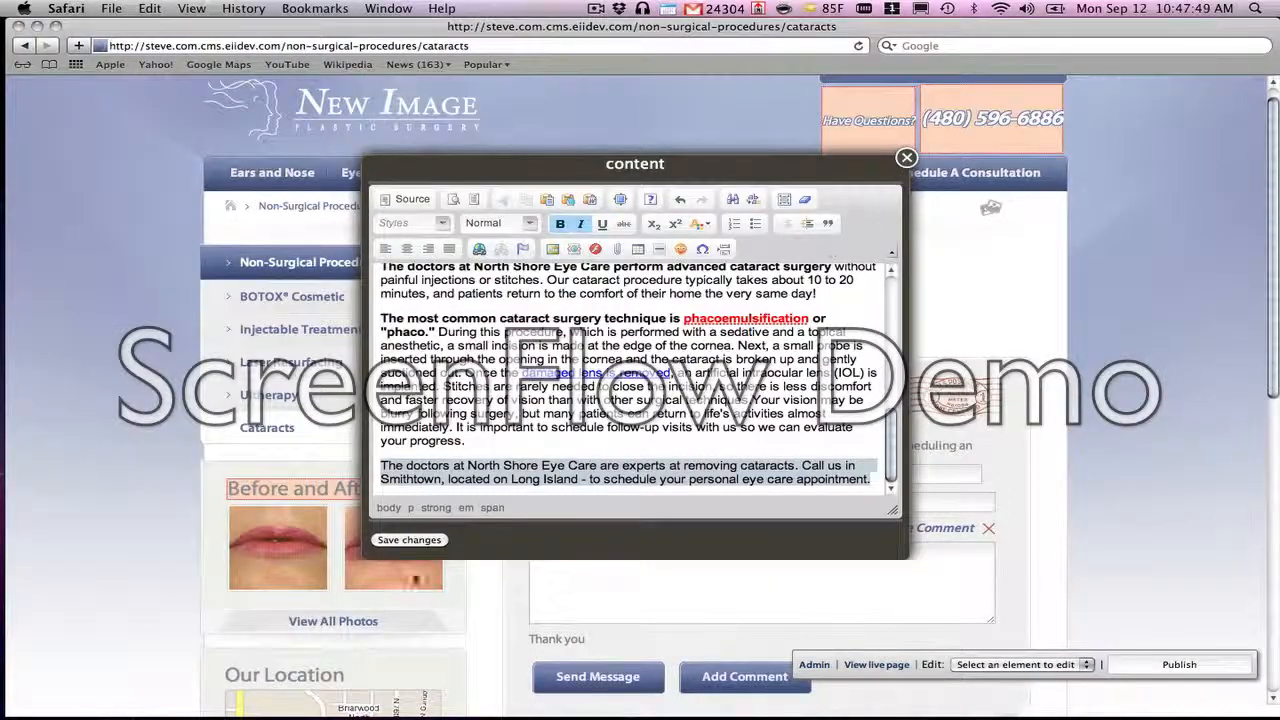
left_click(432, 543)
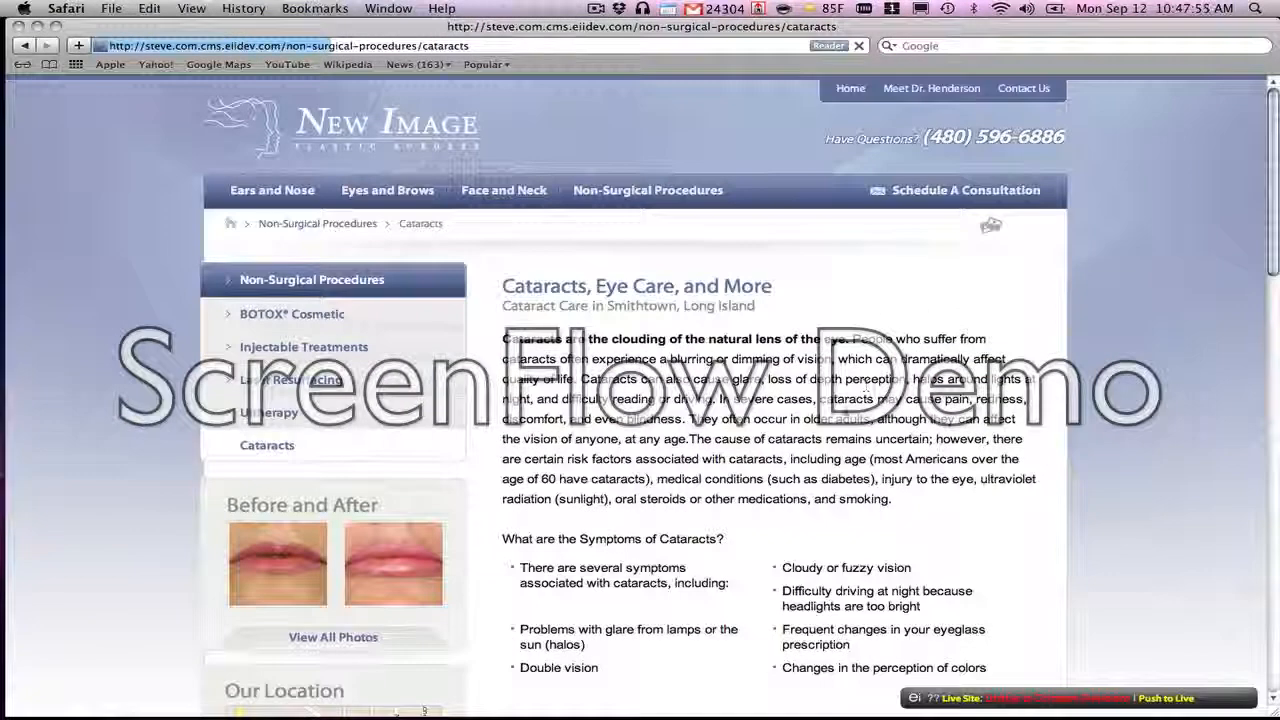
Step: Review the saved article's formatting on the Cataracts page from the symptoms list down to the closing paragraph
scroll(790, 450, "down", 8)
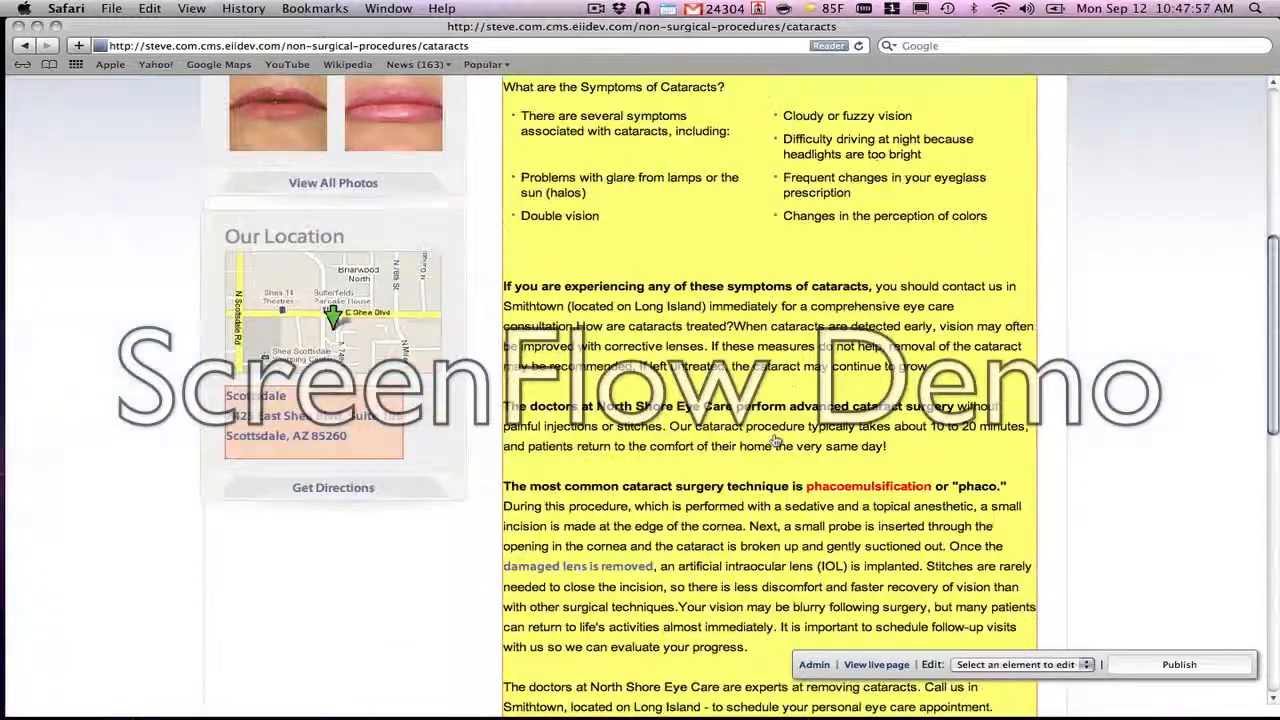
scroll(776, 440, "down", 2)
left_click(868, 388)
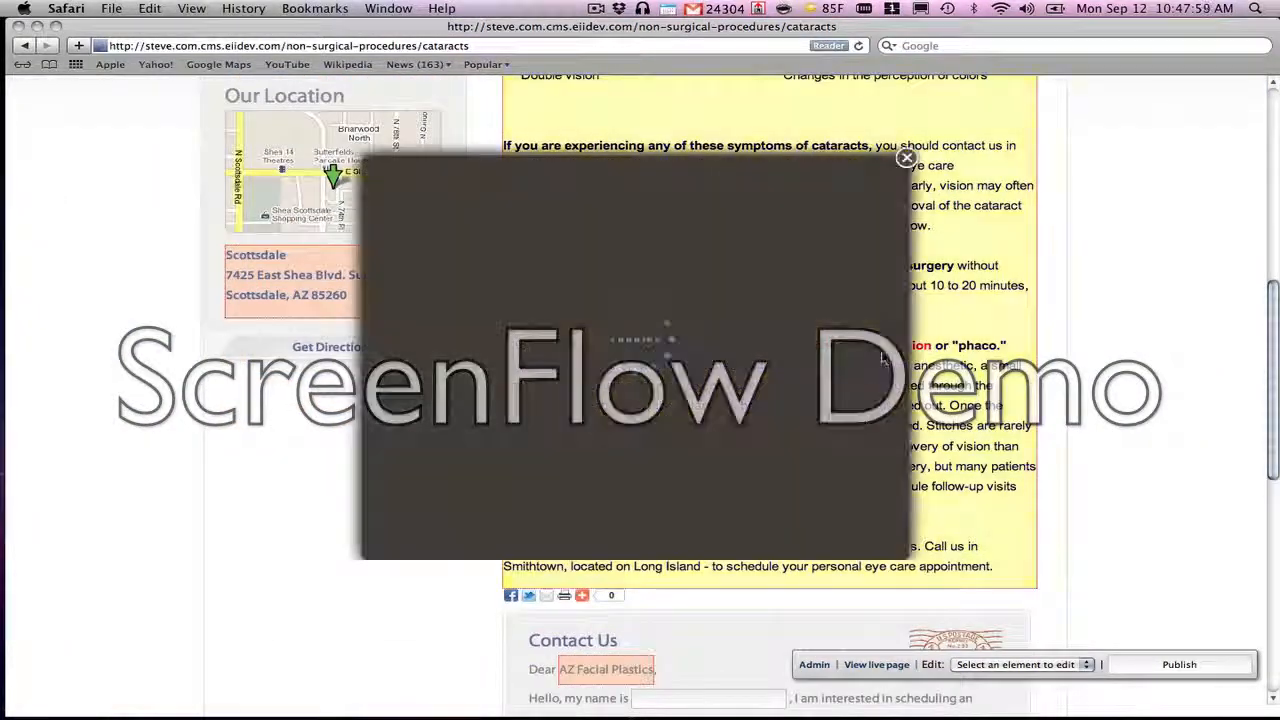
left_click(907, 158)
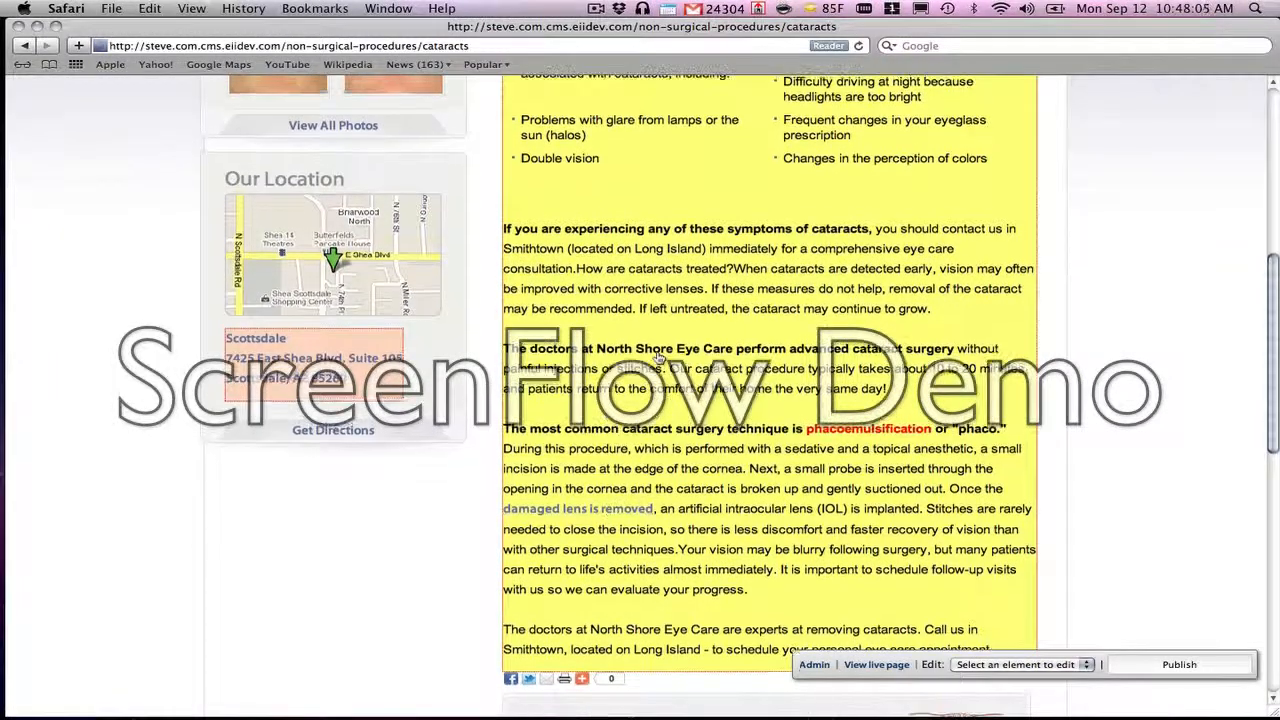
scroll(700, 348, "up", 3)
scroll(700, 348, "up", 3)
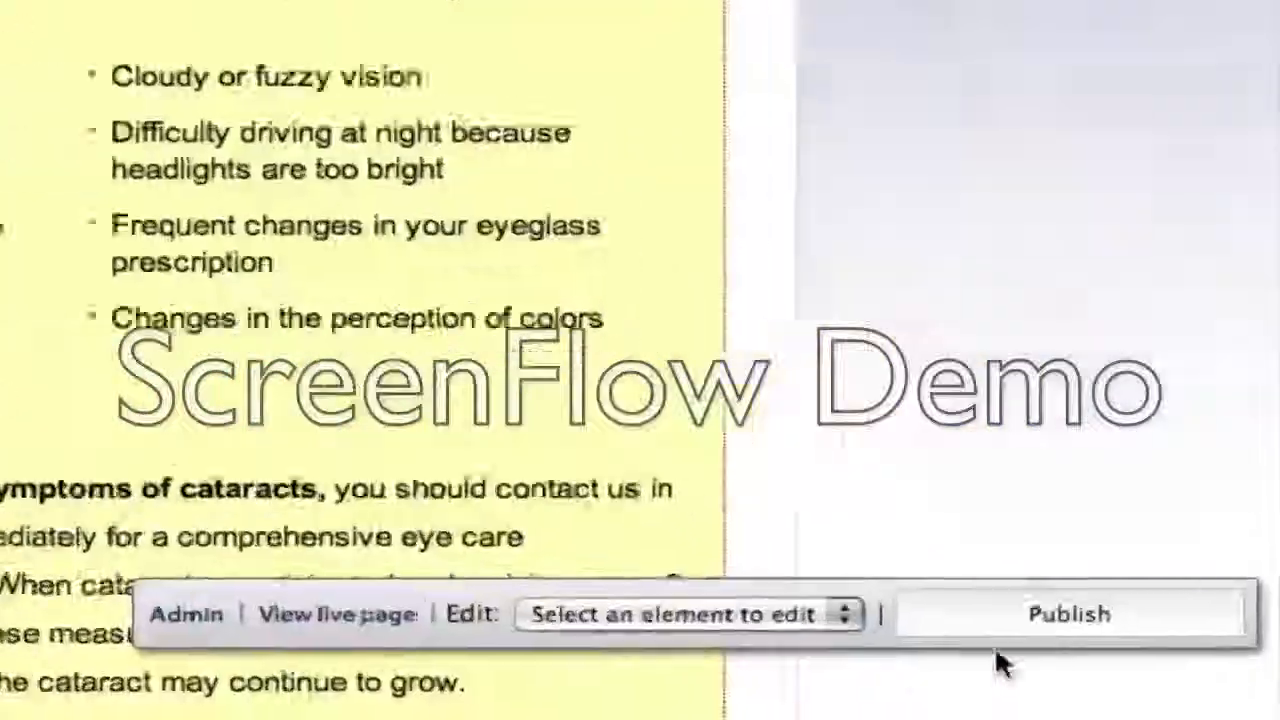
Step: Publish the Cataracts page with the change description "added cataract page"
left_click(1013, 600)
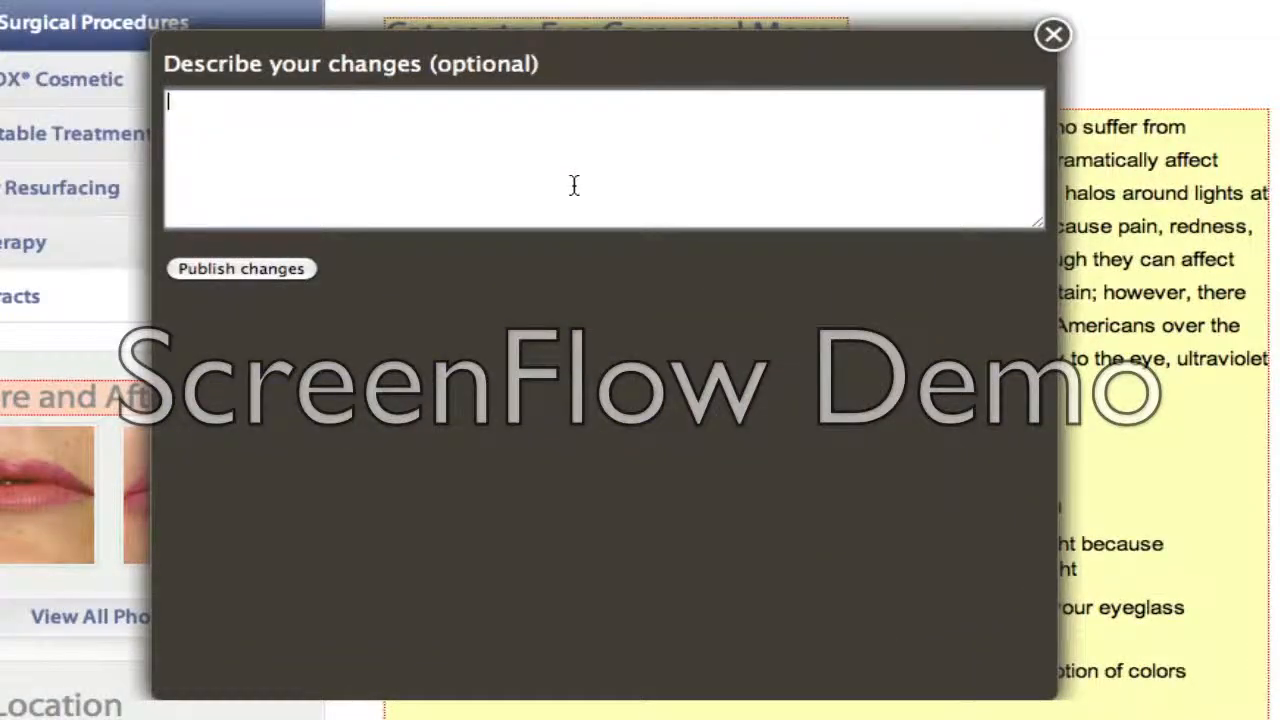
type("added cat")
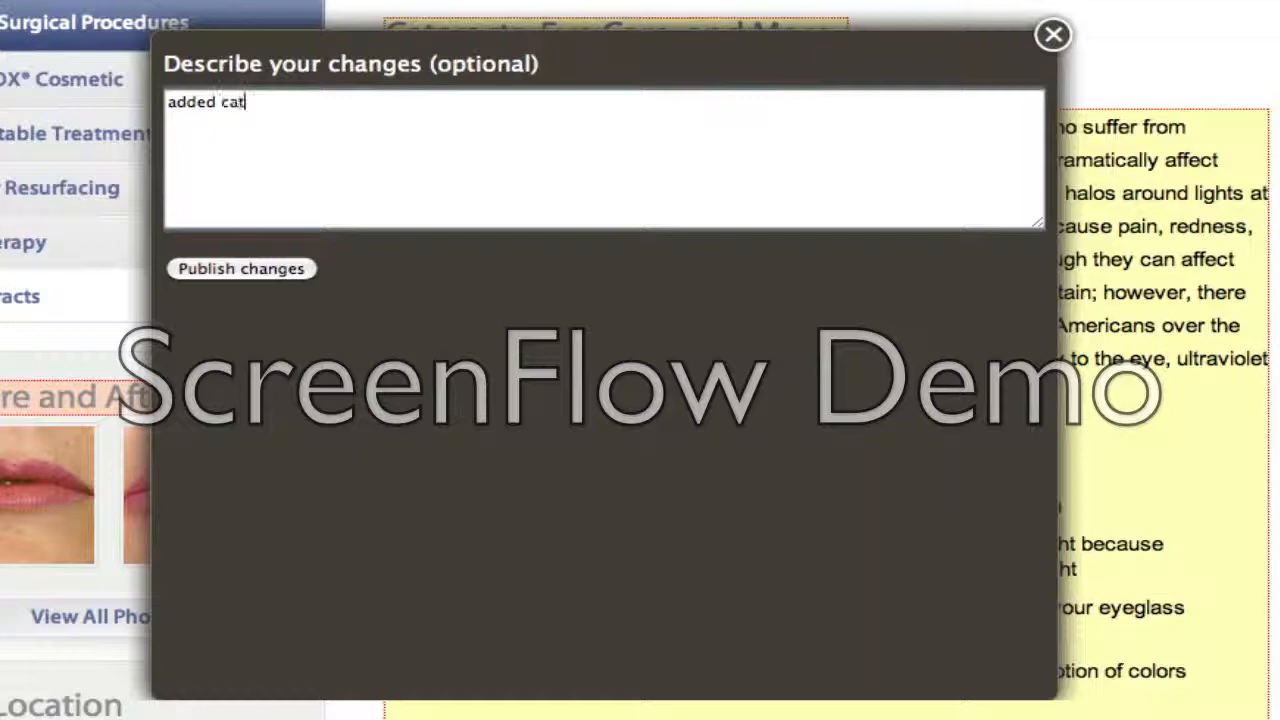
type("aract page")
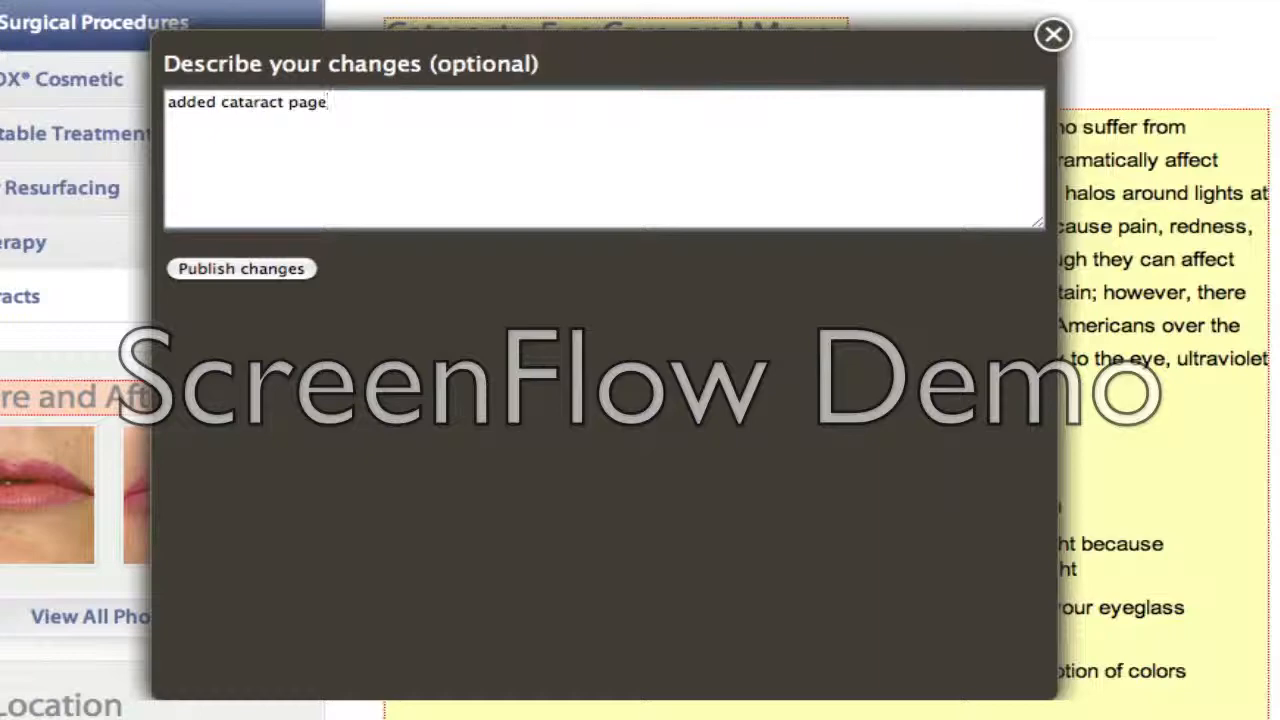
left_click(276, 274)
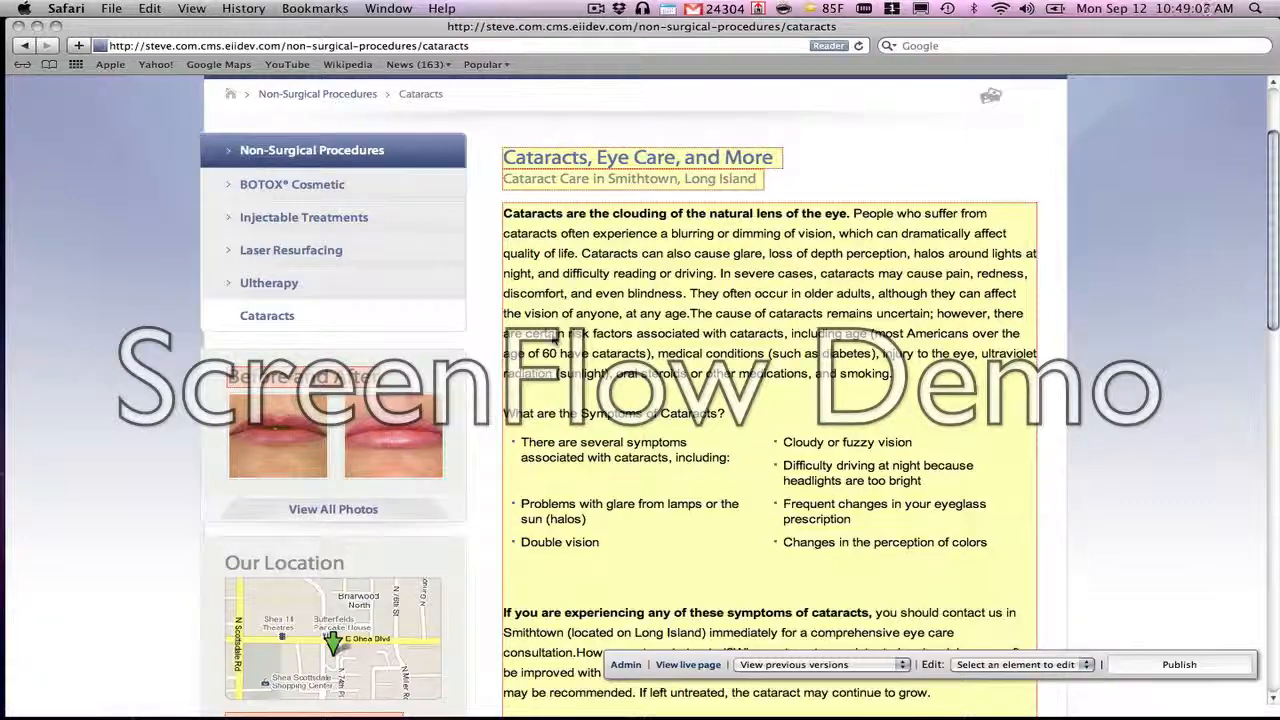
Step: View the live version of the Cataracts page and look through its published content
left_click(688, 664)
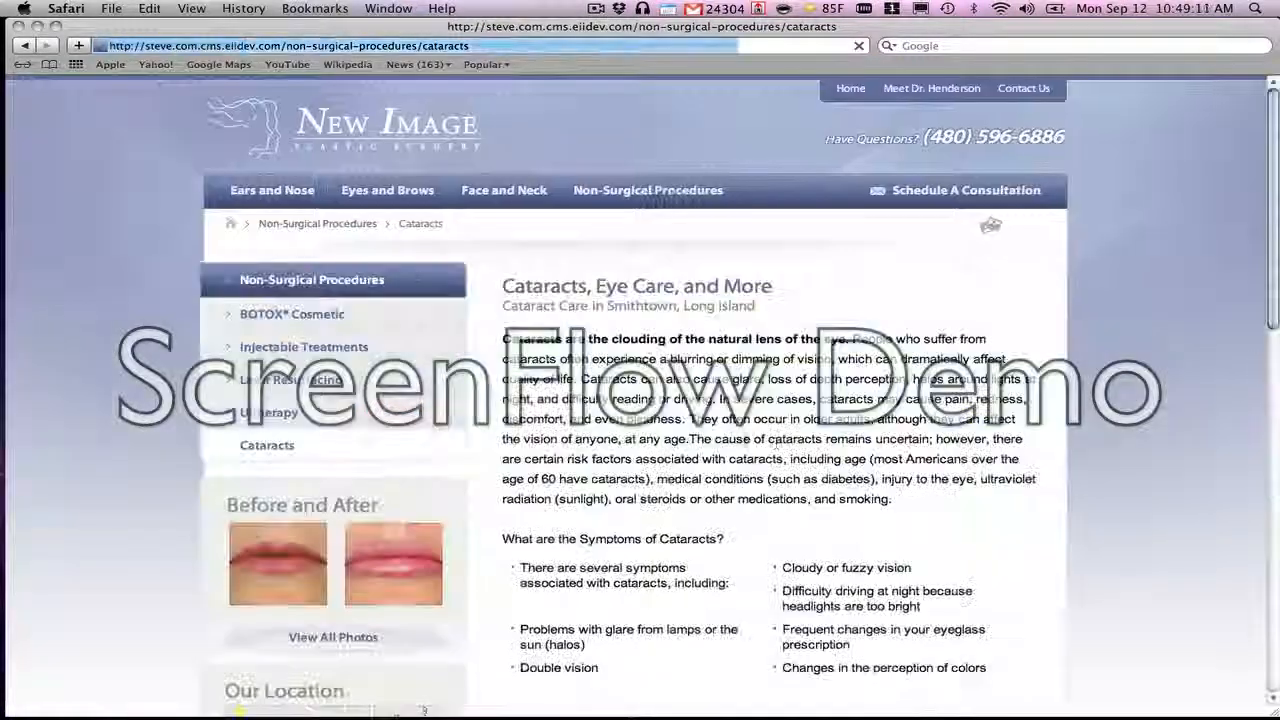
scroll(718, 413, "down", 5)
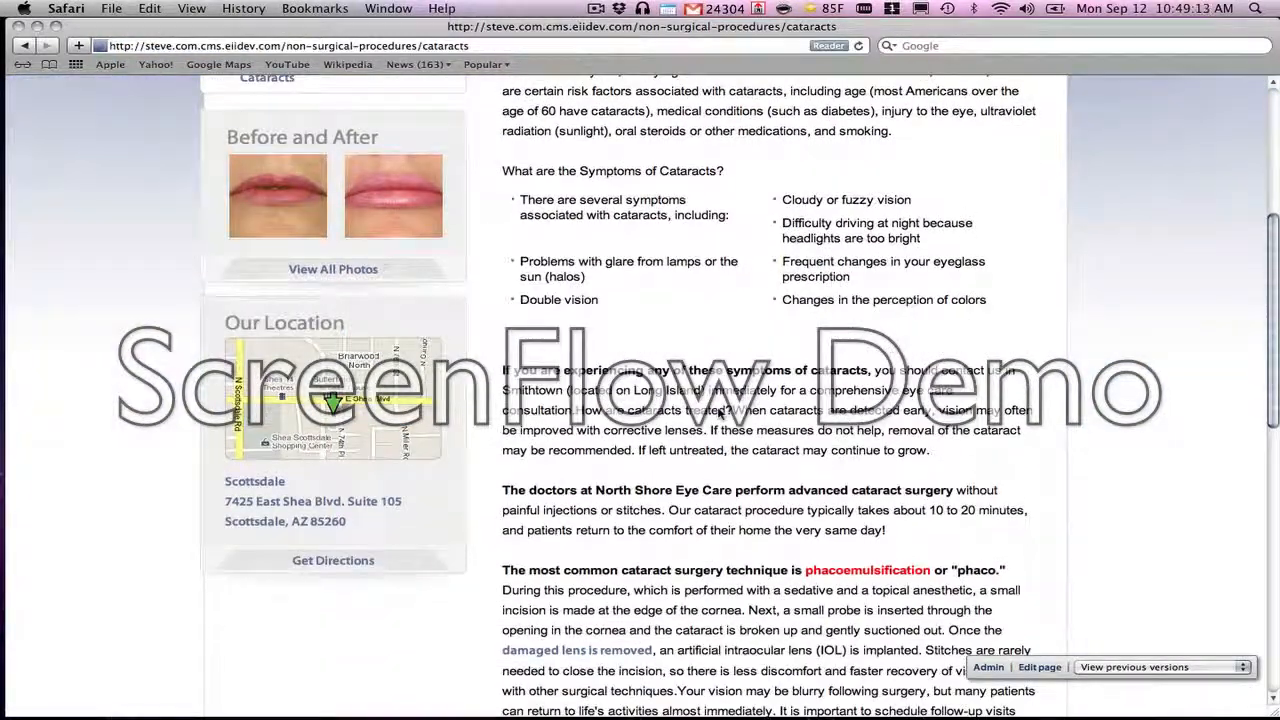
scroll(632, 275, "up", 5)
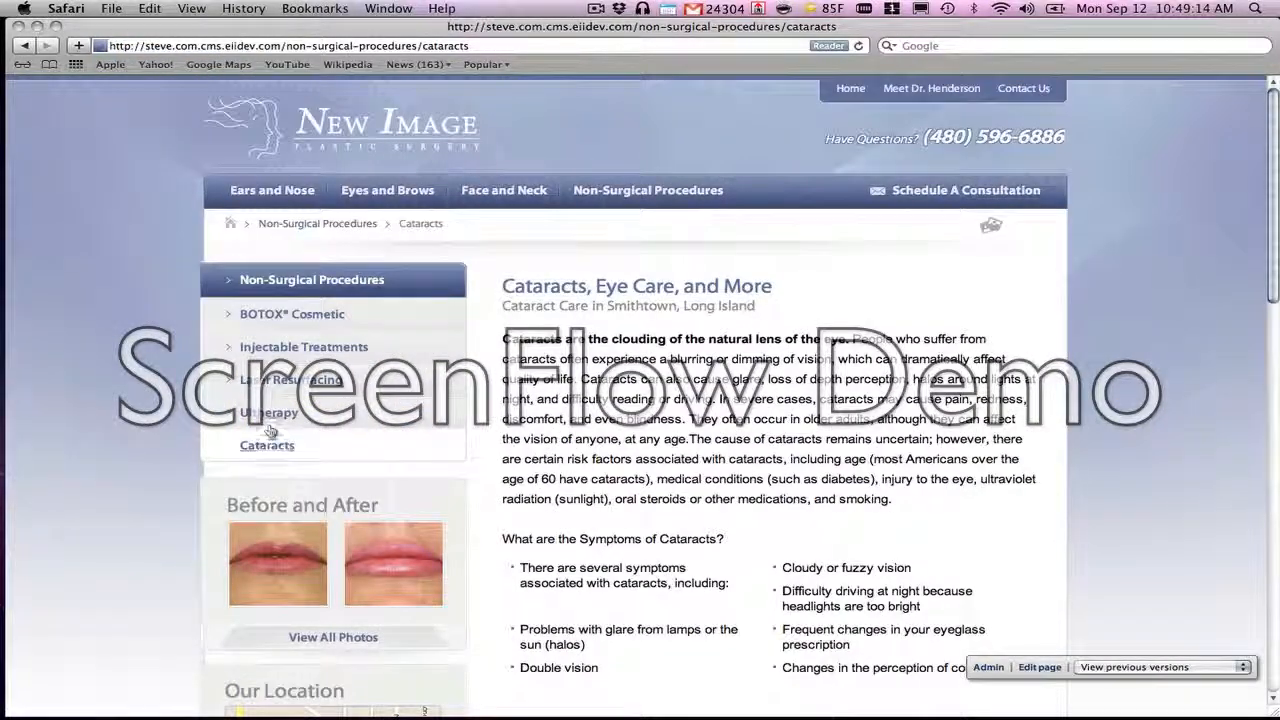